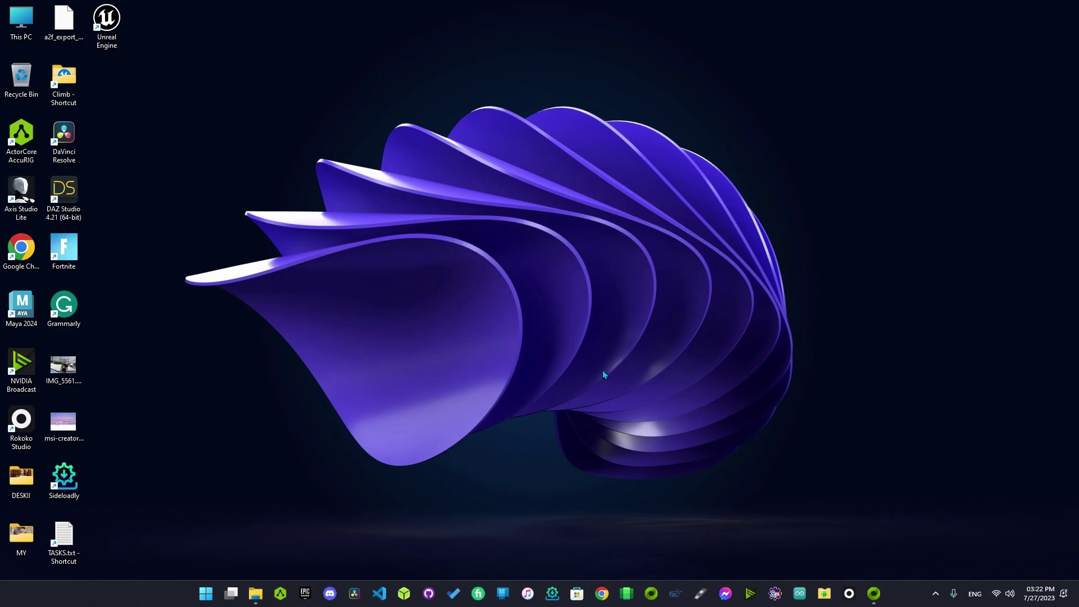
Step: Open the NVIDIA Omniverse Launcher from the taskbar to show its app Library
left_click(874, 594)
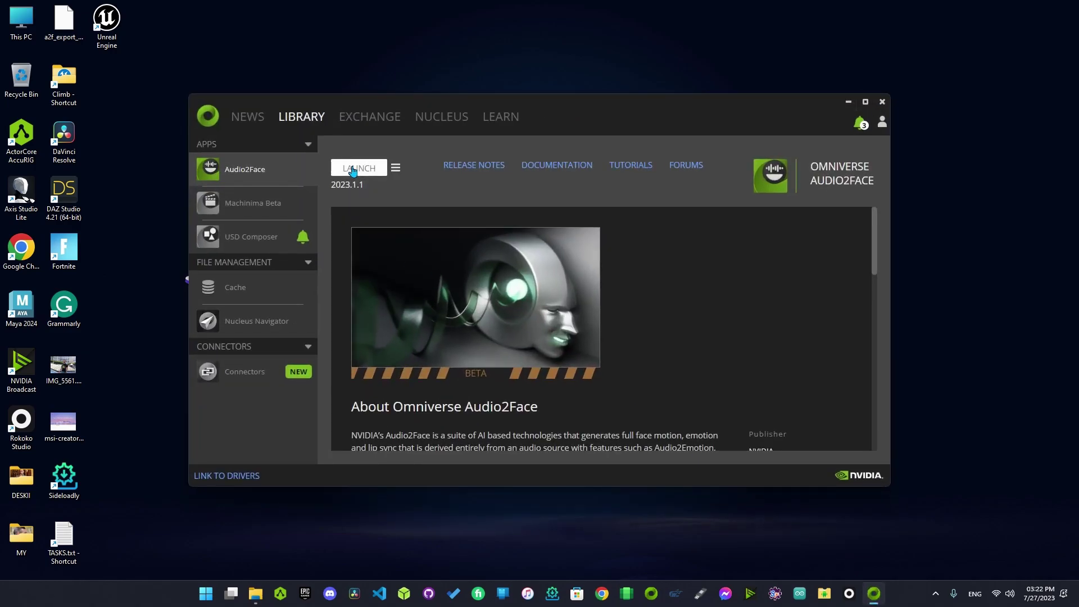
Step: Launch Audio2Face 2023.1.1 from the Omniverse Library page
left_click(352, 170)
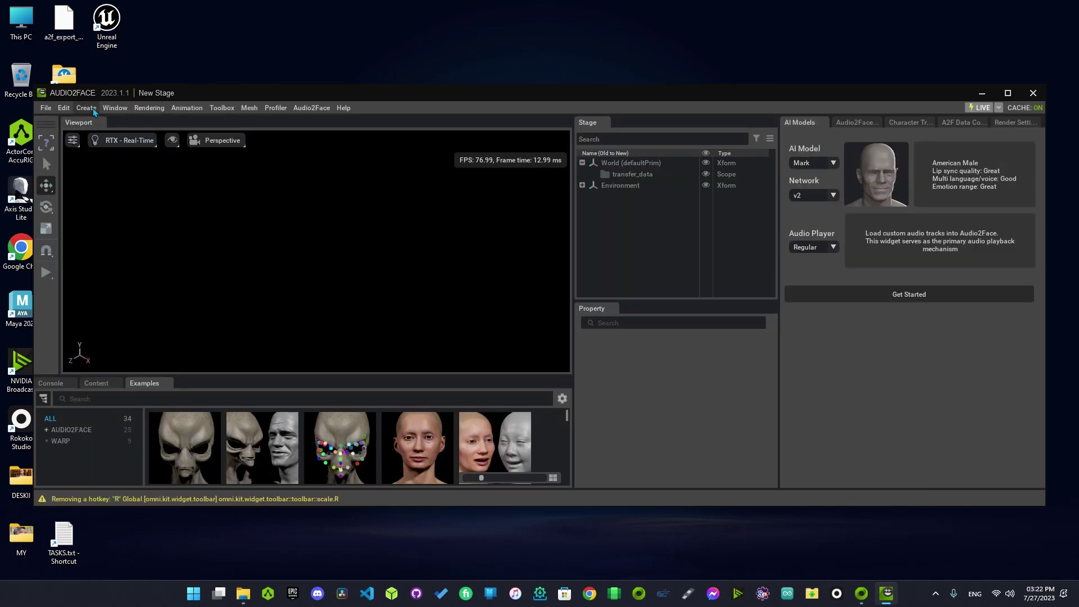
Step: Load the mark_solved_arkit.usd example from the Examples grid
scroll(488, 434, "down", 5)
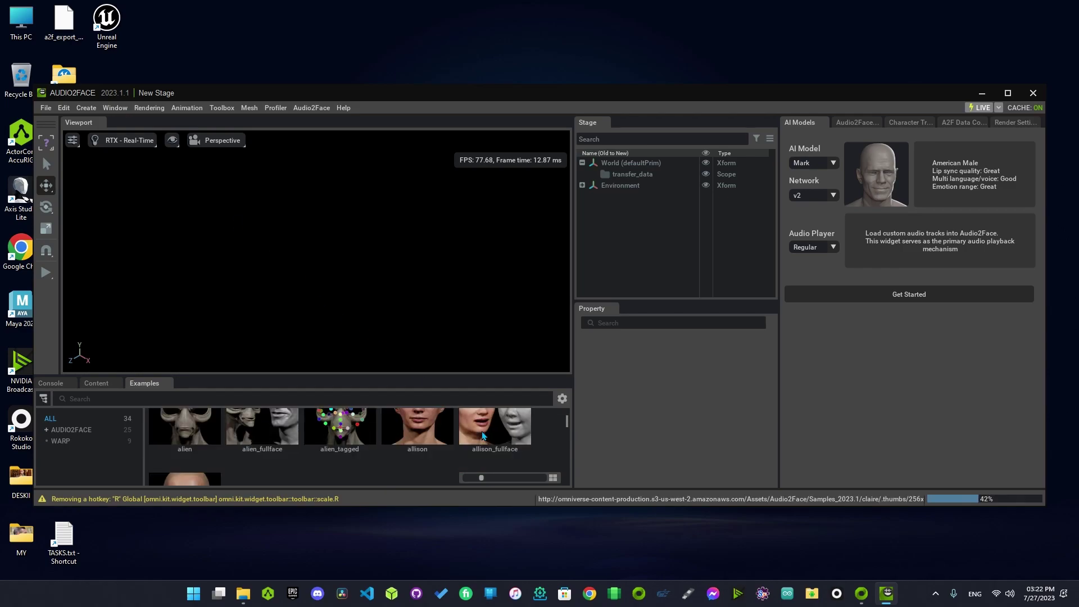
scroll(483, 434, "down", 3)
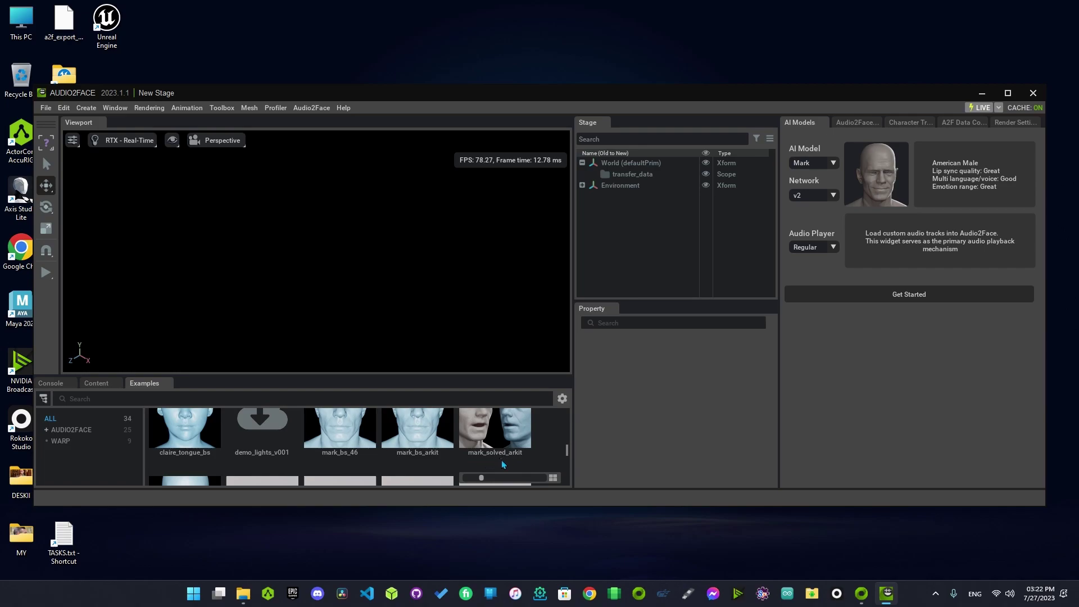
left_click(500, 440)
double_click(494, 447)
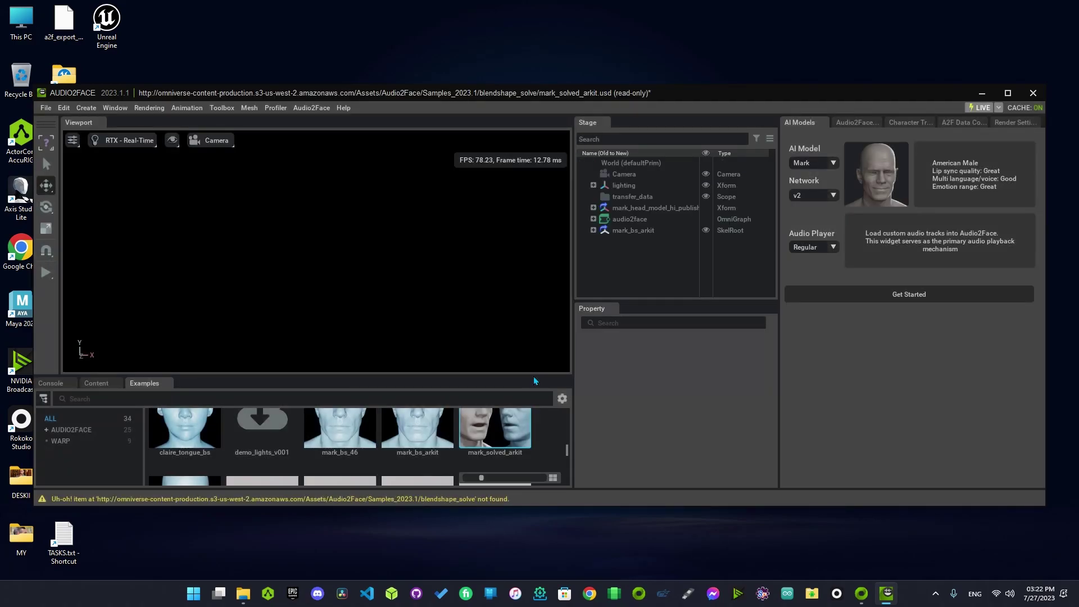
Step: Set the audio track to english_voice_male_p3_joy.wav, preview it to about 0:04, and maximize the window
left_click(856, 123)
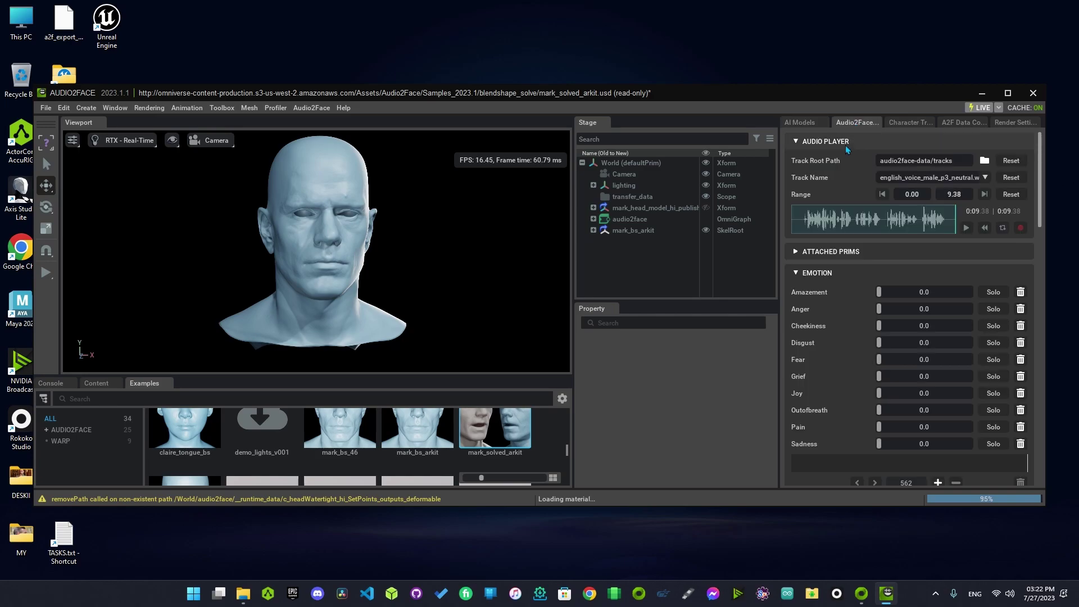
left_click(986, 178)
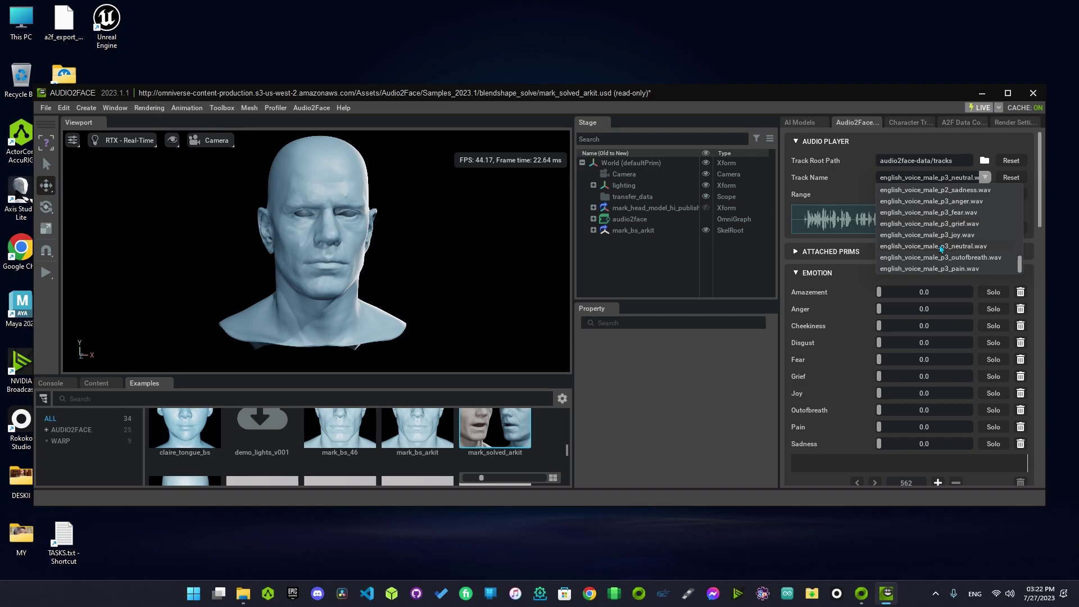
left_click(880, 235)
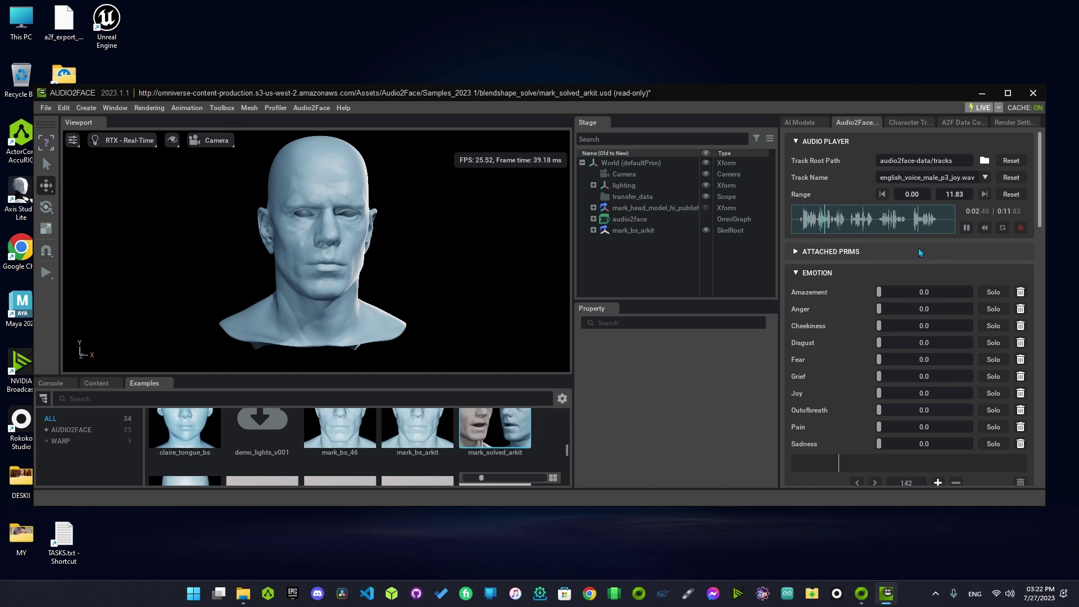
left_click(967, 229)
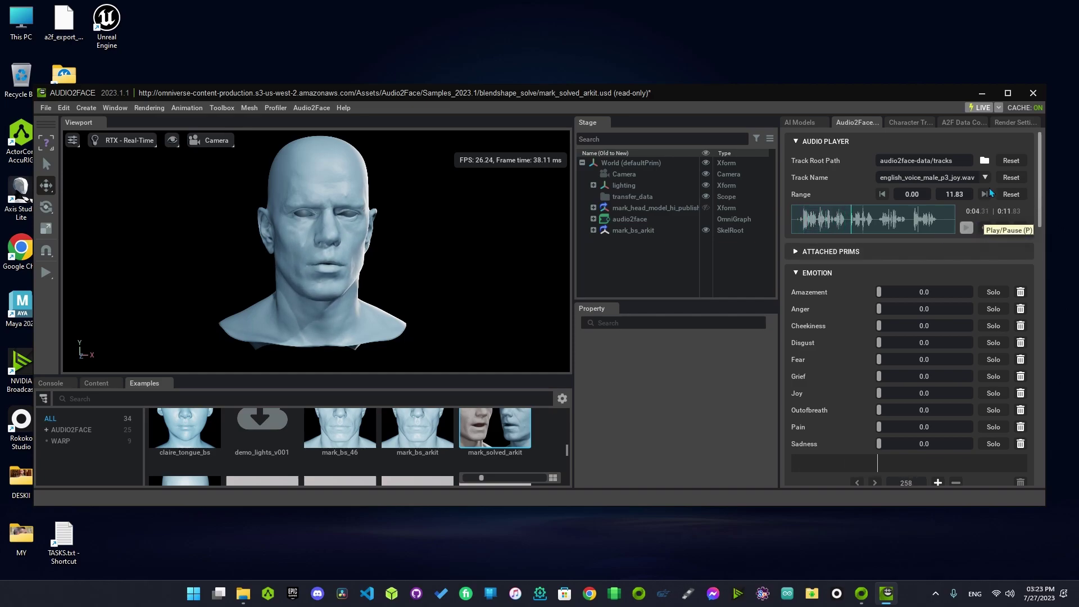
left_click(1008, 93)
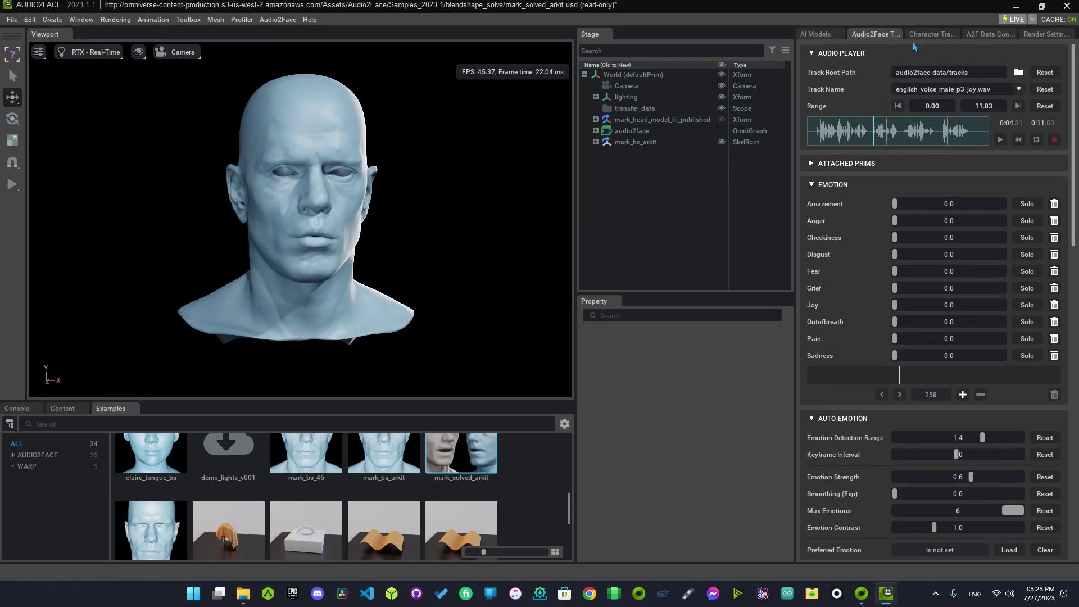
Step: In A2F Data Conversion, choose the BlendshapeSolve solver and set the weight export format to USD
left_click(981, 35)
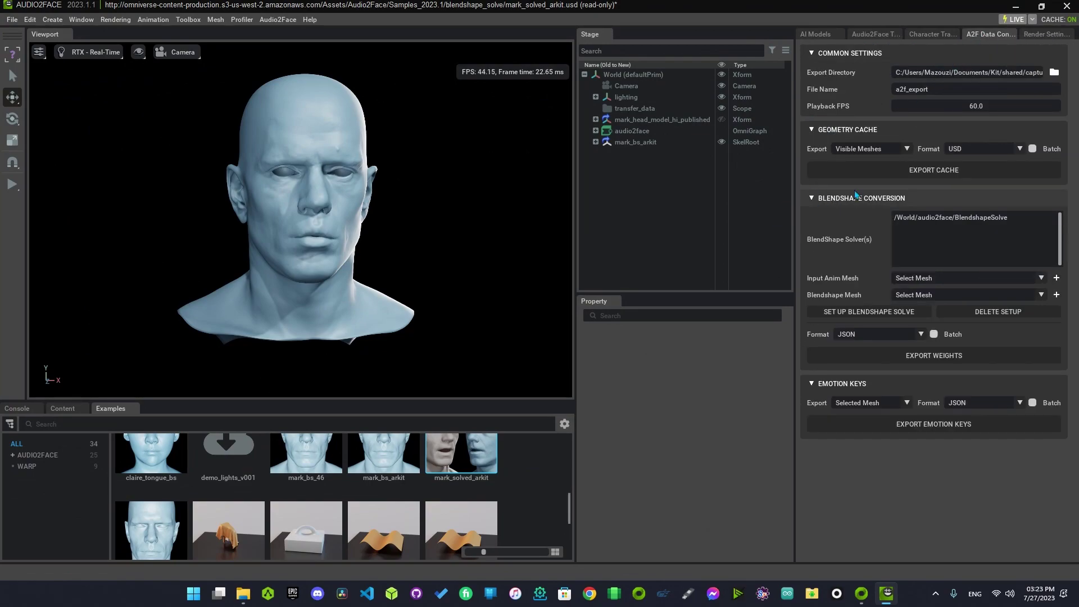
left_click(937, 223)
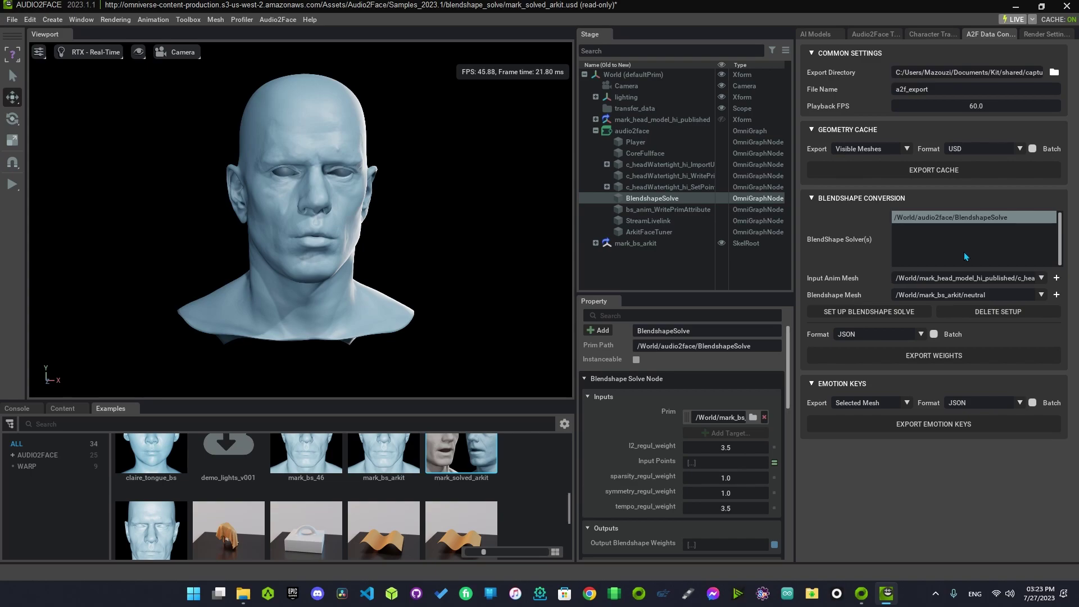
left_click(881, 333)
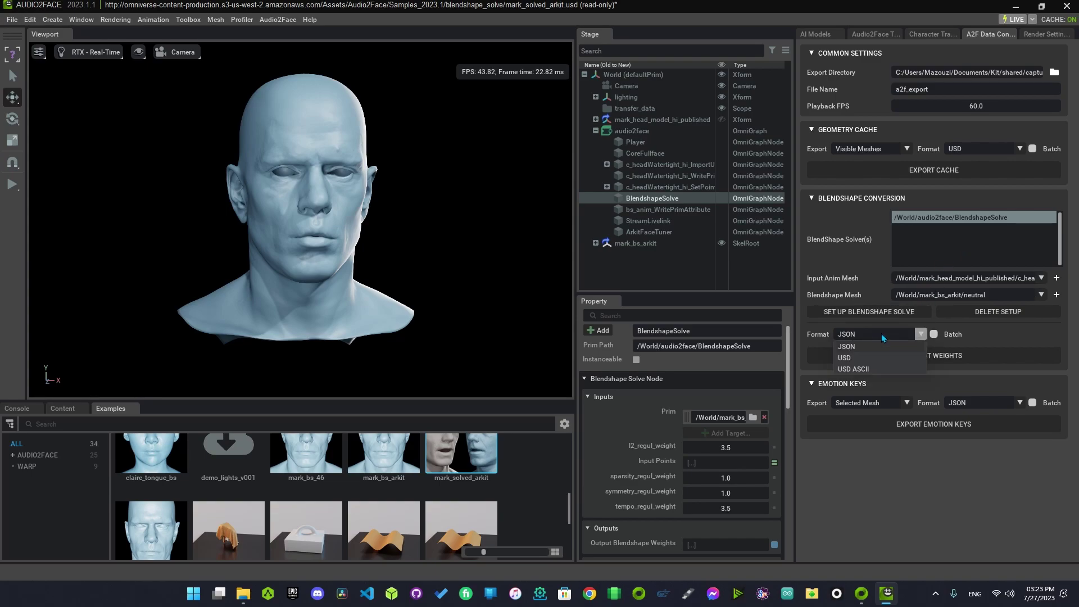
left_click(862, 359)
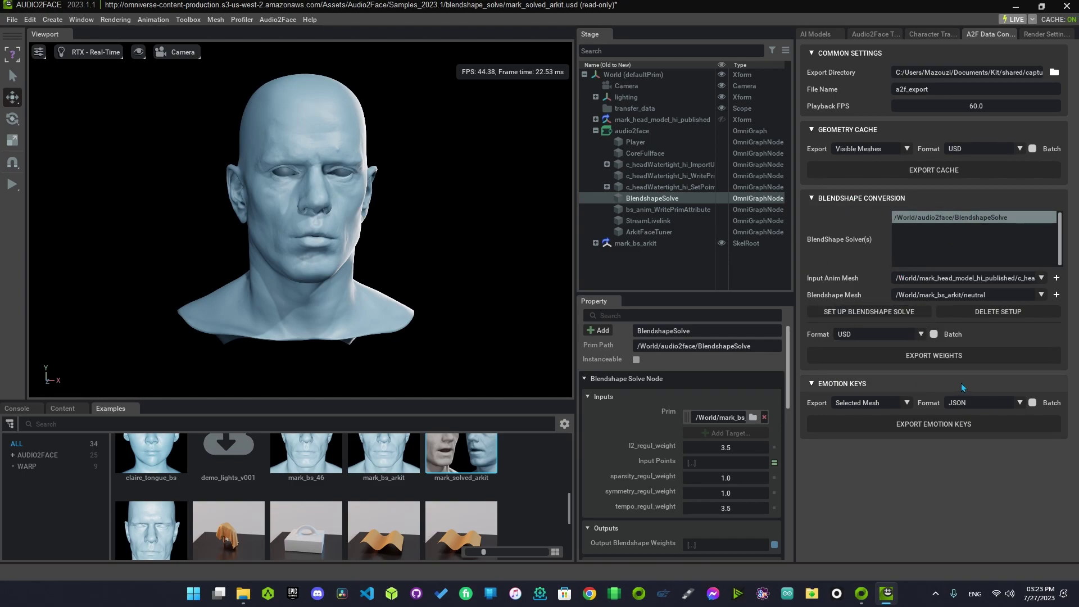
Step: Change the export directory from the Kit capture folder to Desktop
left_click(926, 357)
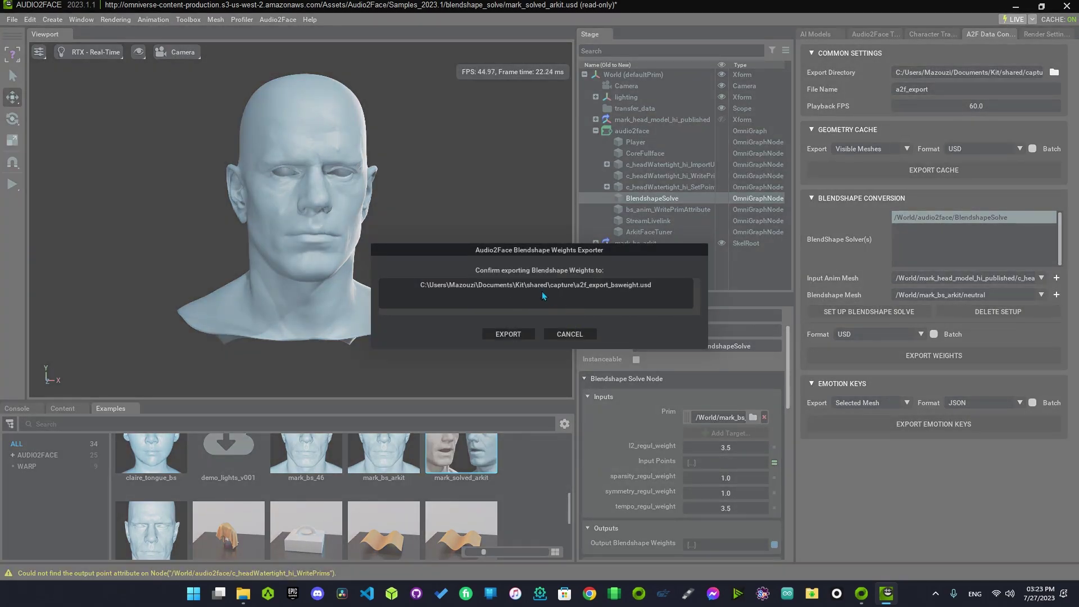
left_click(570, 334)
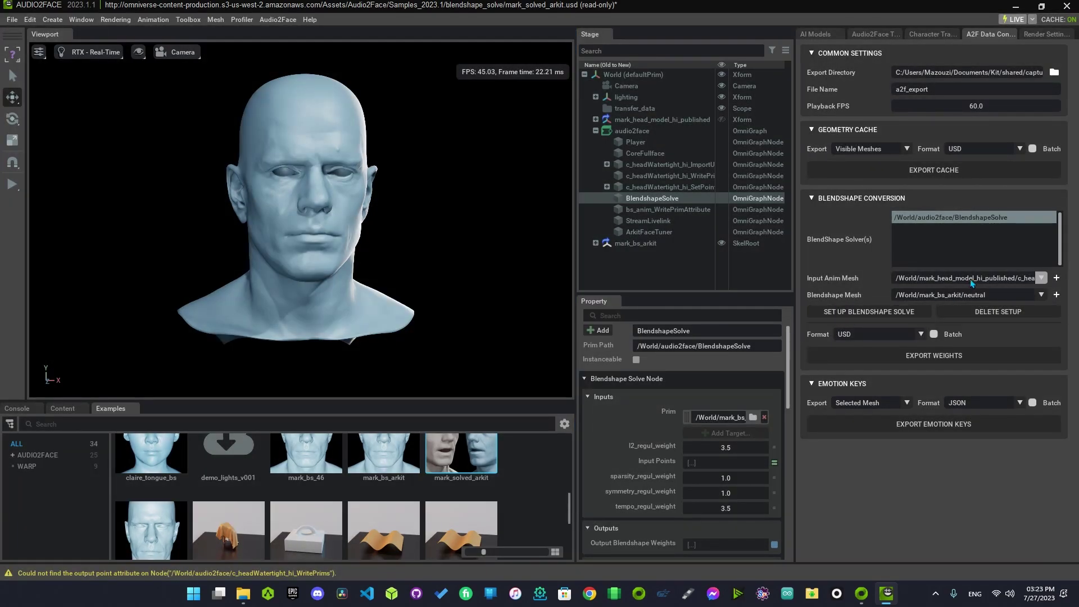
left_click(1055, 73)
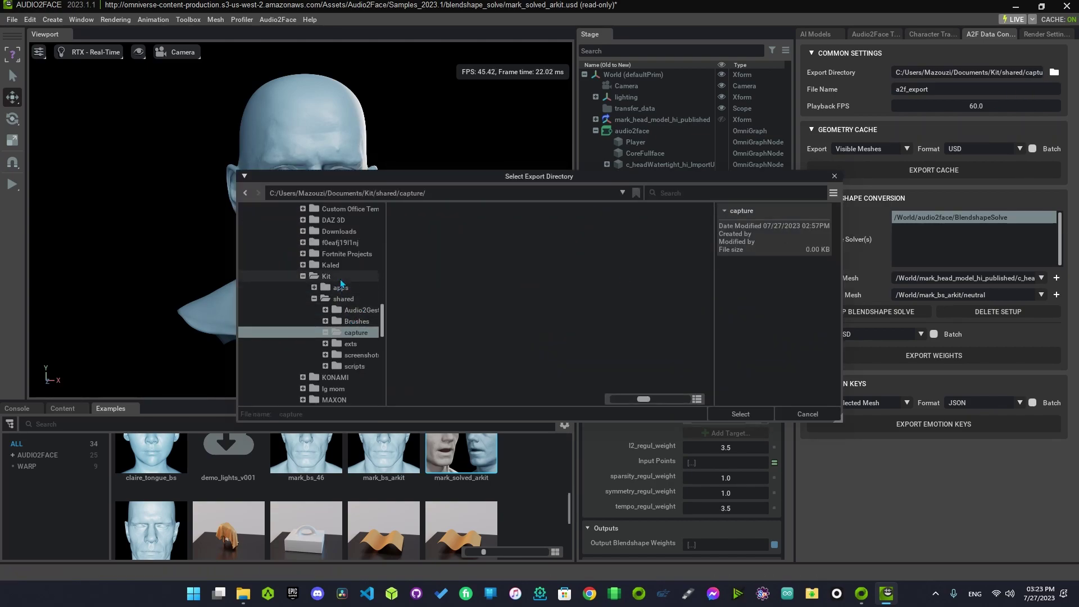
scroll(315, 281, "up", 5)
left_click(315, 243)
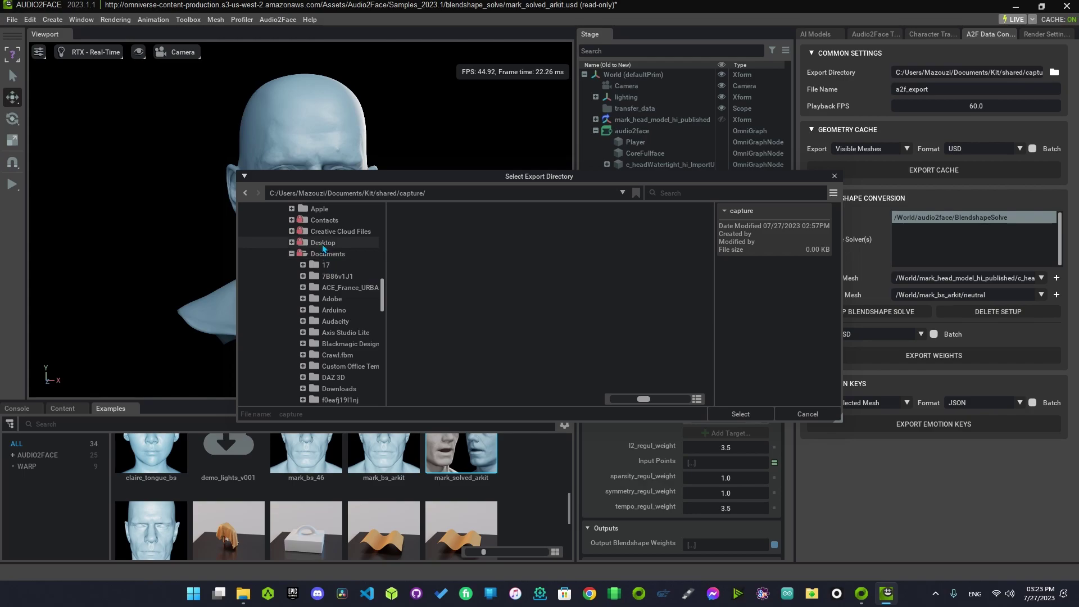
left_click(741, 414)
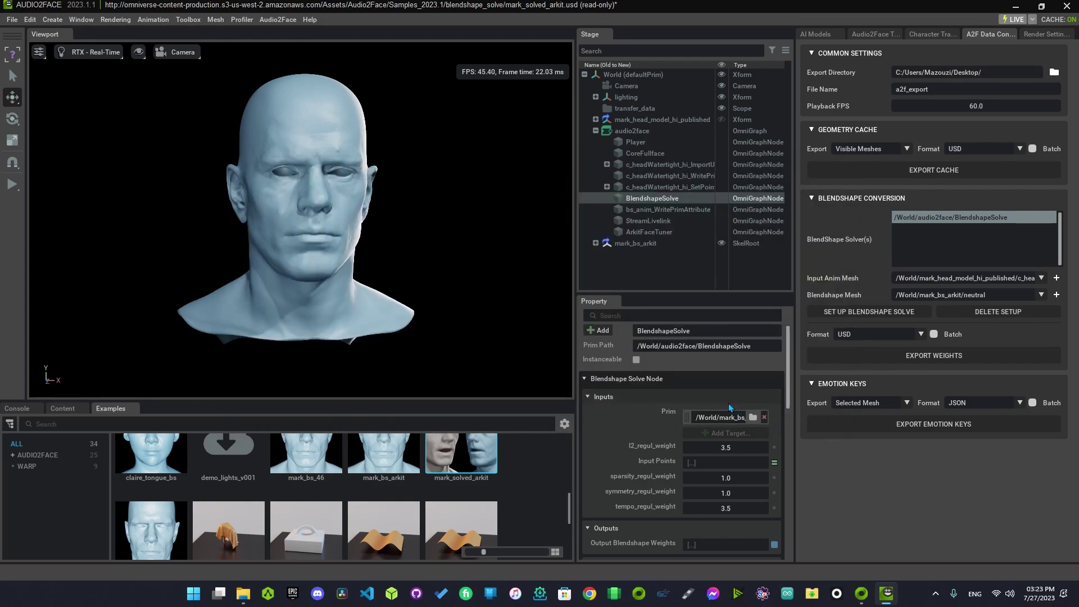
Step: Rename the export file to a2f_bsweight and export the blendshape weights to the Desktop
left_click(912, 92)
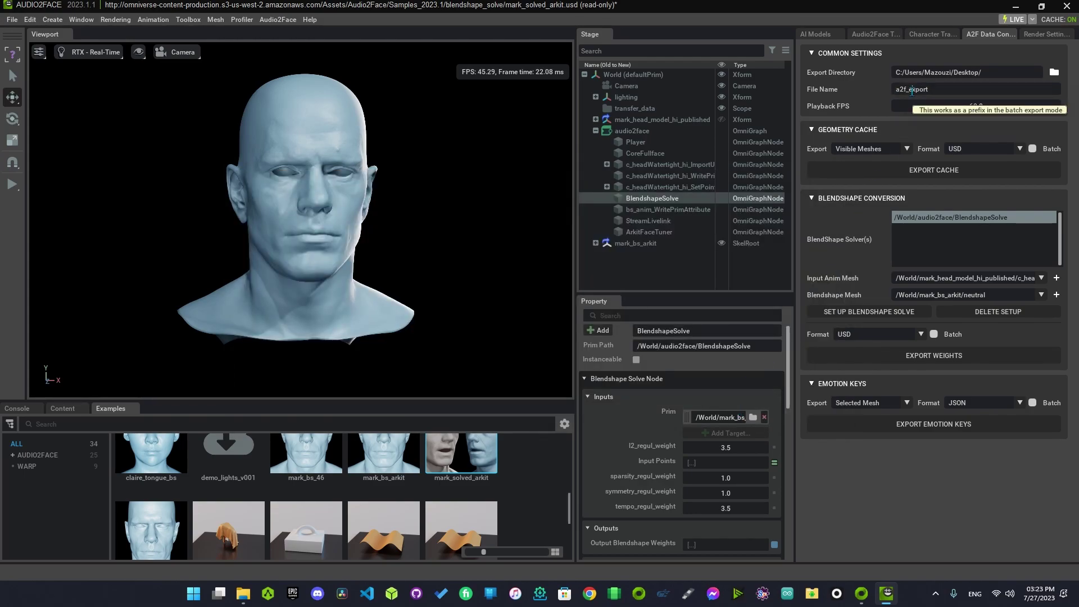
double_click(943, 91)
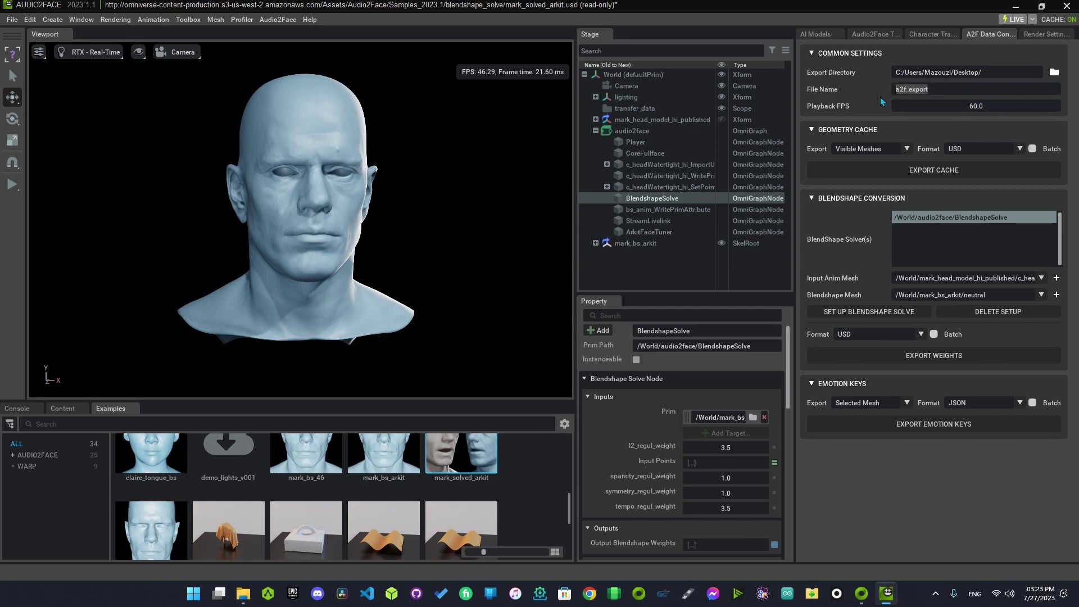
type("a2f")
left_click(914, 361)
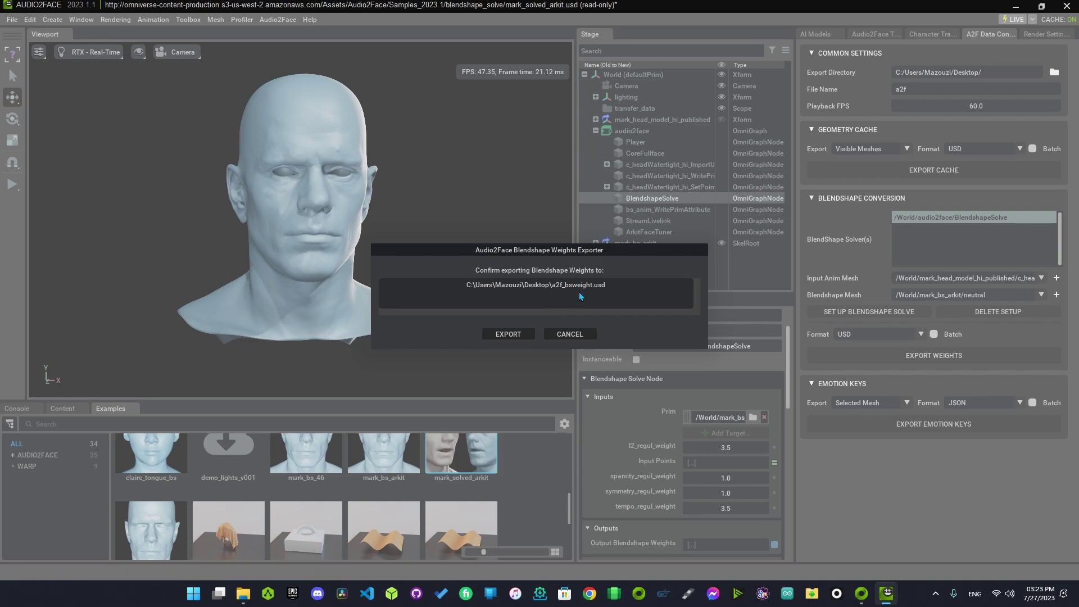
left_click(521, 335)
left_click(920, 91)
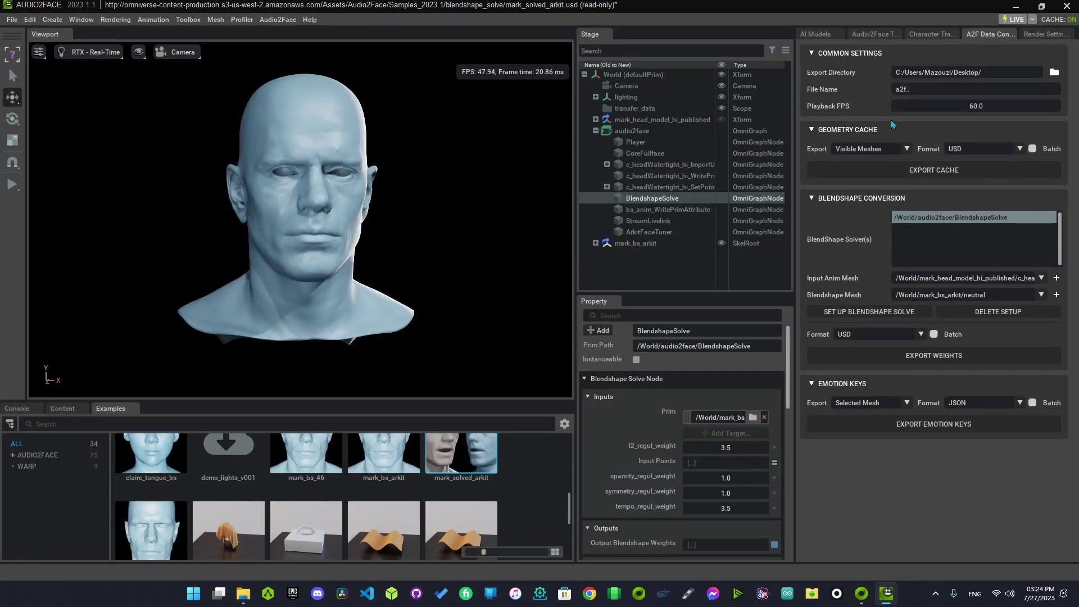
left_click(1041, 6)
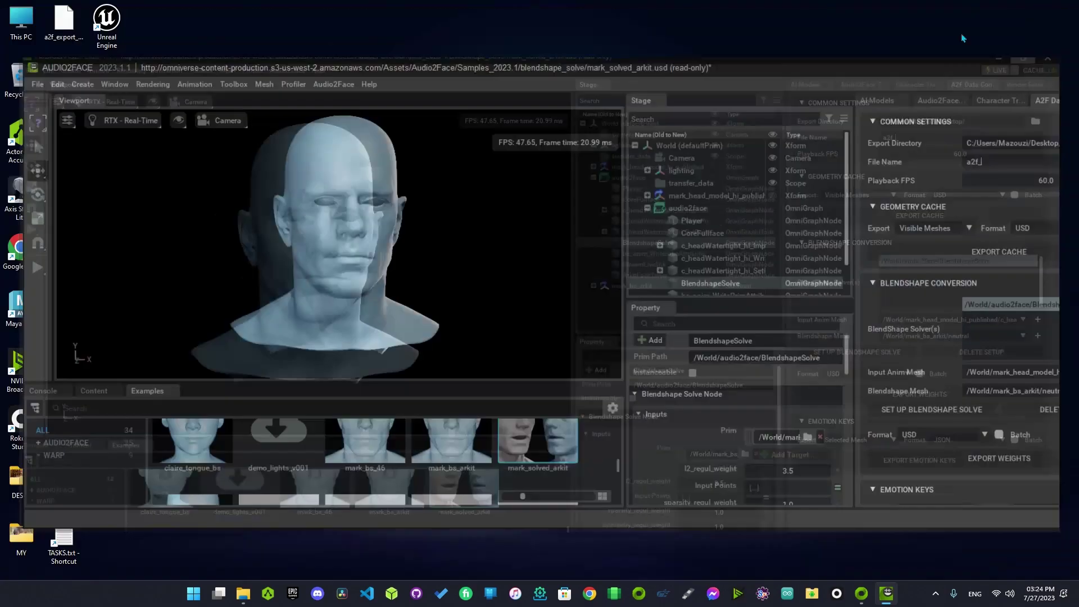
left_click_drag(363, 96, 513, 89)
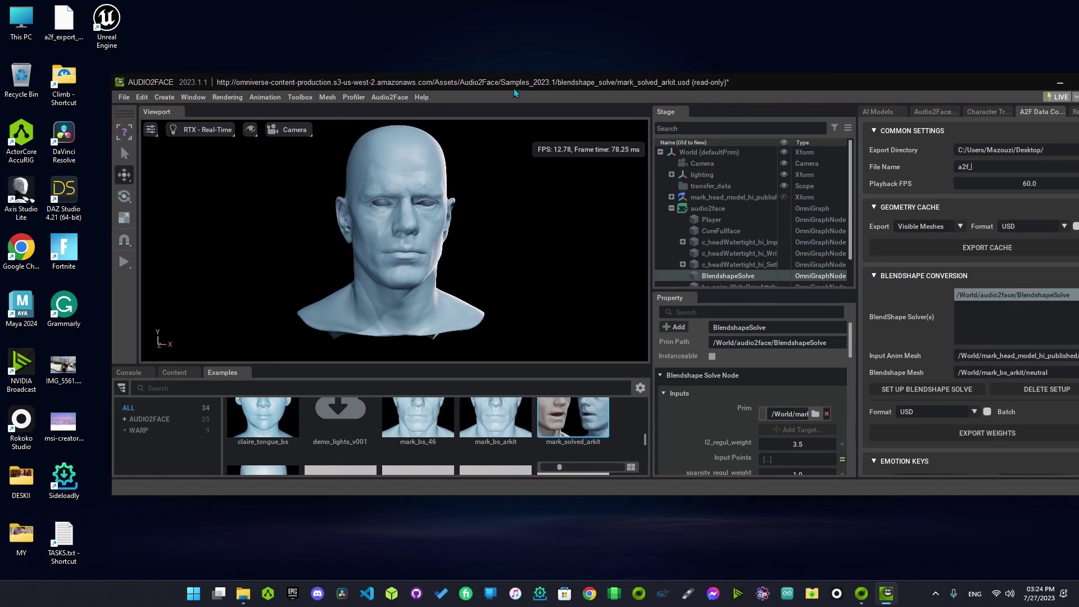
left_click(64, 22)
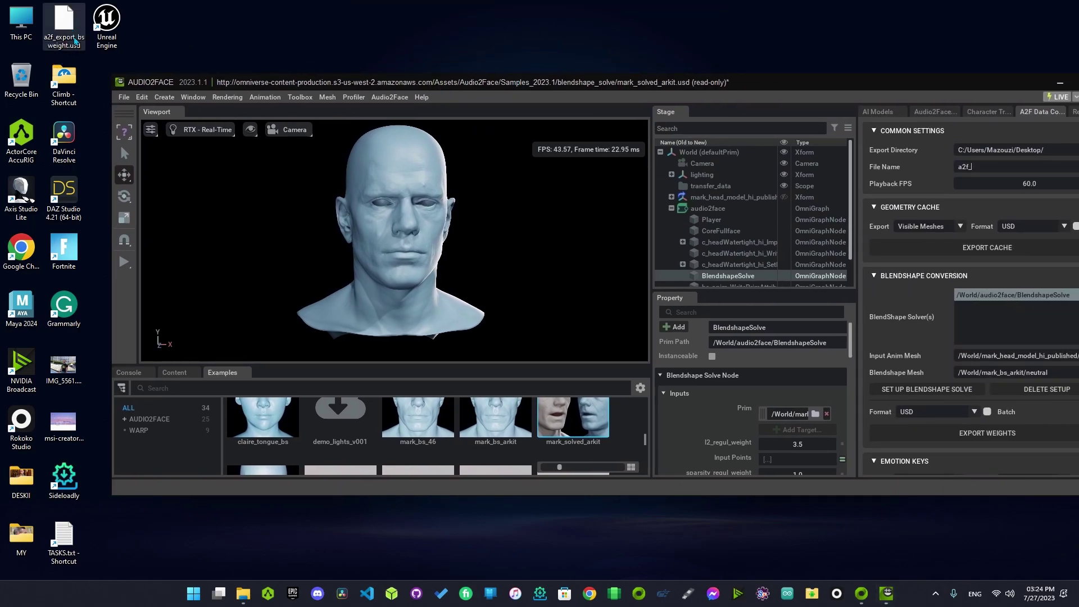
double_click(776, 82)
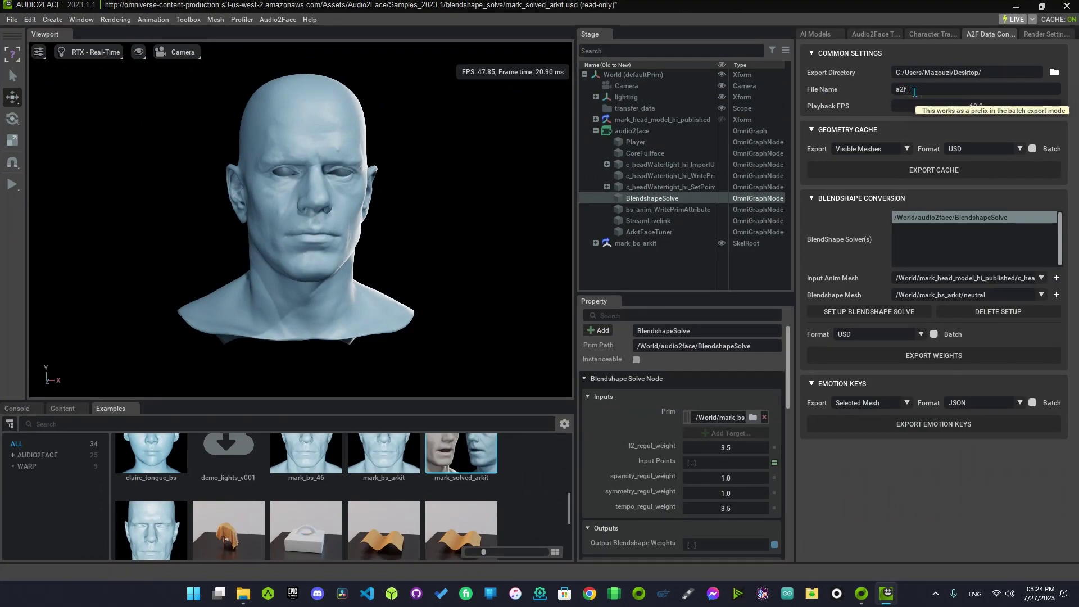
Step: Export the weights to a2f__bsweight.usd on the Desktop, then minimize Audio2Face and Omniverse
left_click(922, 356)
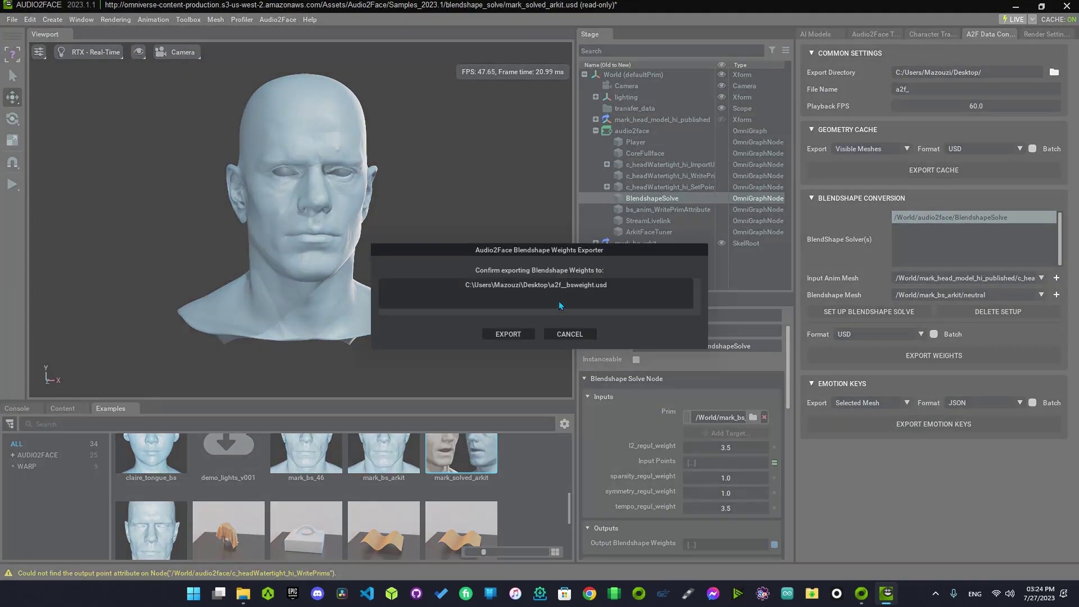
left_click(507, 335)
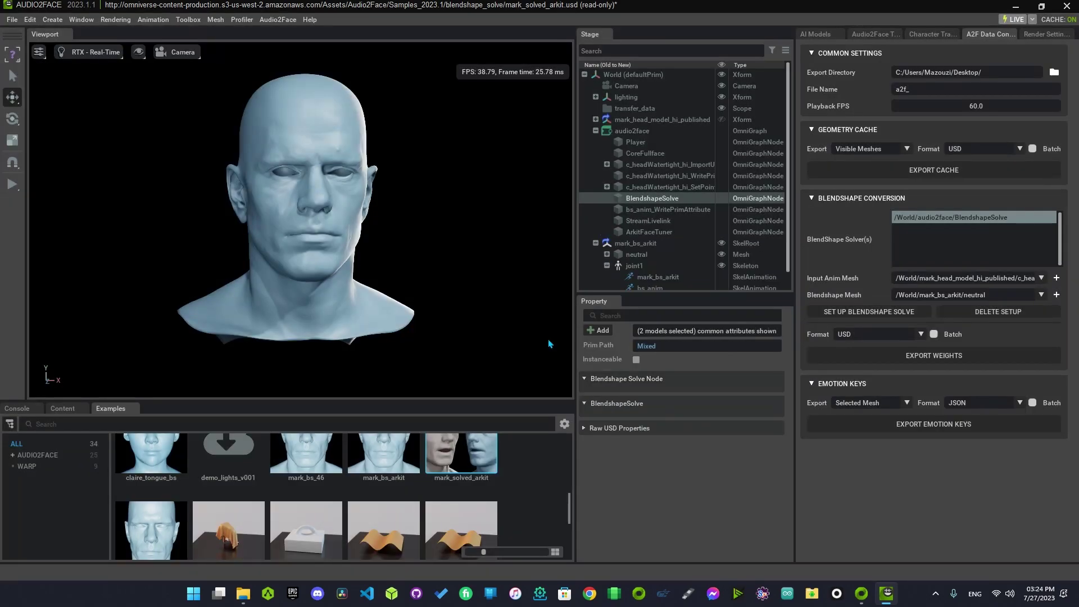
left_click(1016, 6)
left_click(848, 102)
Step: Refresh the desktop and open the Climb project in Unreal Editor 5.2.1
right_click(337, 199)
left_click(360, 245)
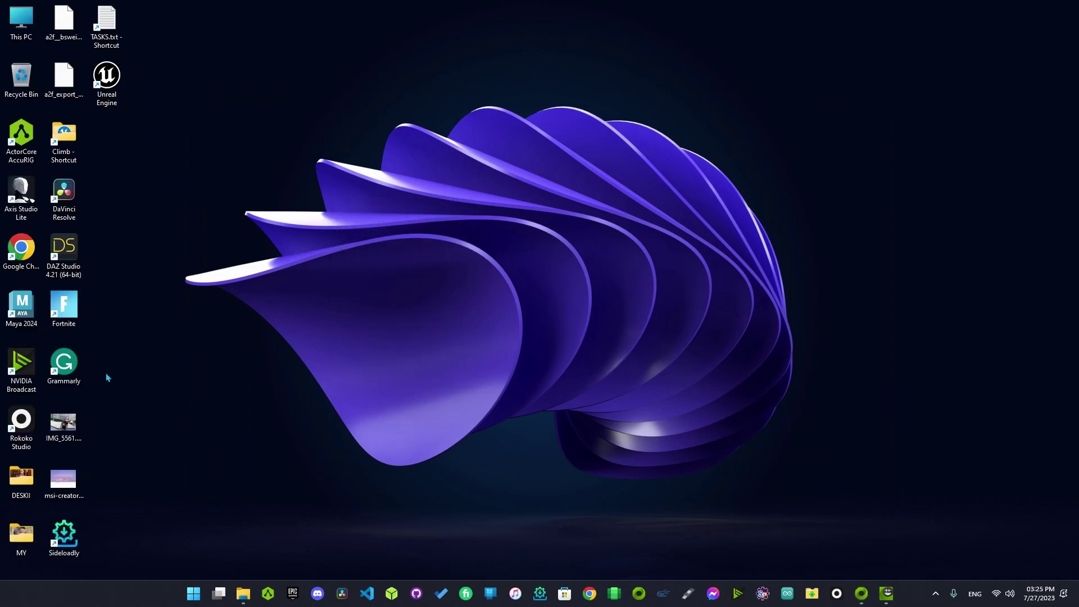
double_click(64, 138)
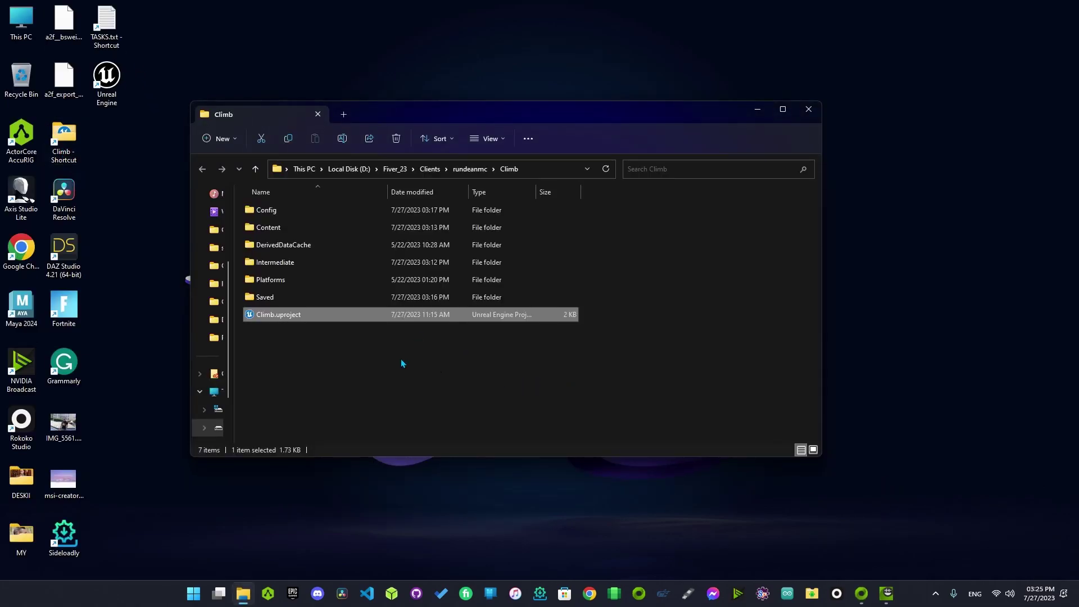
left_click(758, 110)
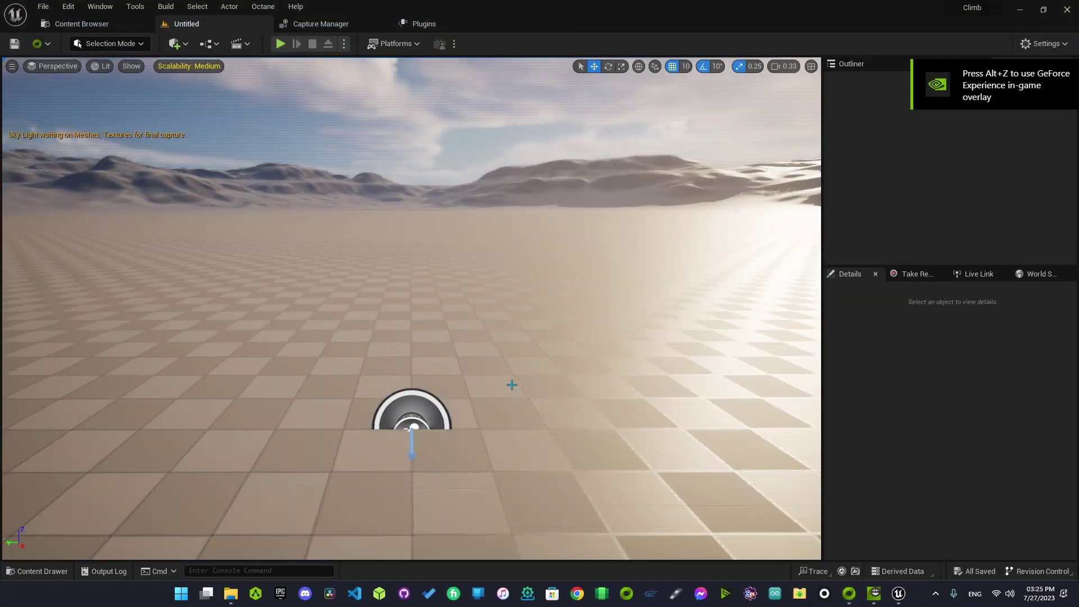
Step: Start a USD Animation import into /Game/_WiderMotion using a2f__bsweight.usd as the input file
left_click(37, 574)
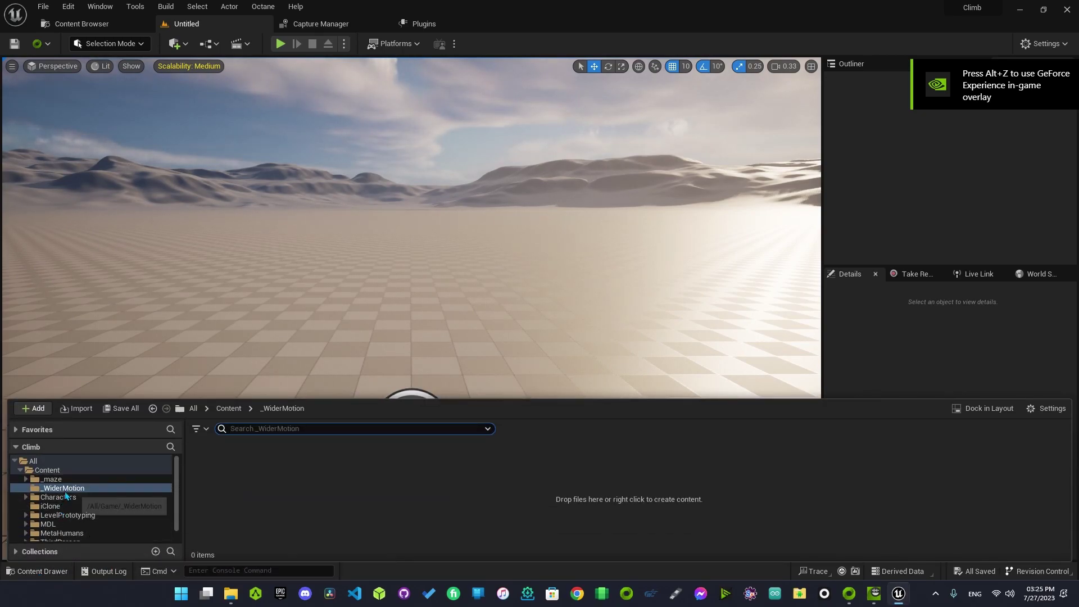
right_click(279, 509)
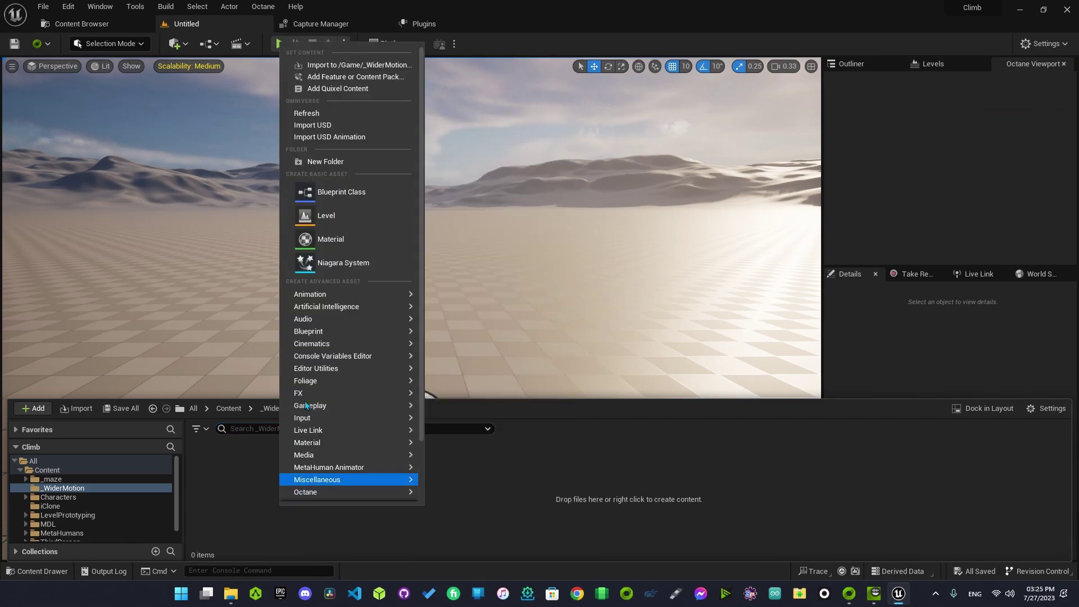
left_click(352, 140)
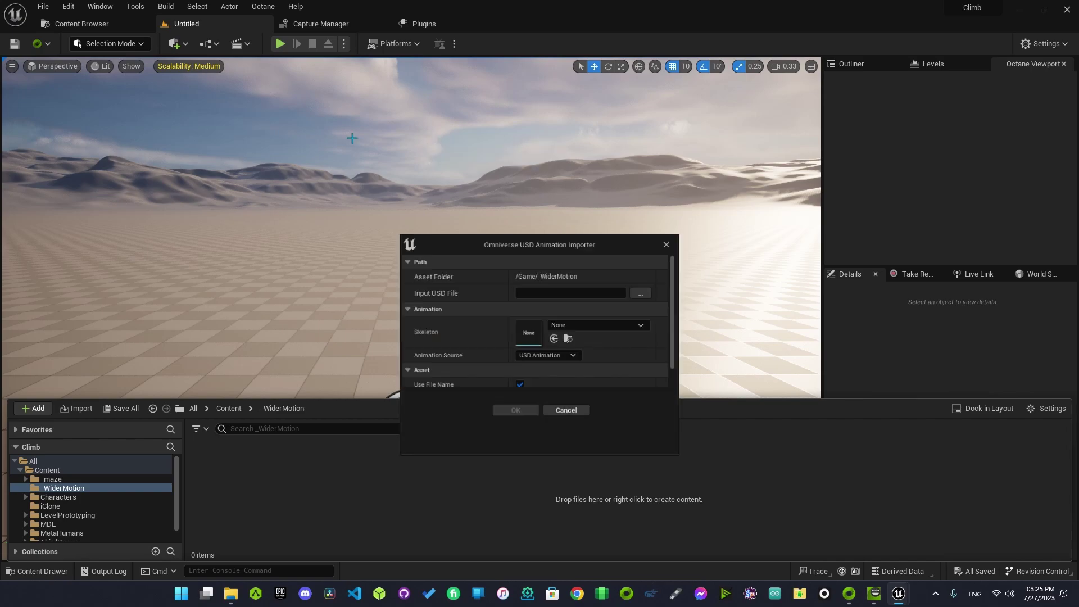
left_click(643, 294)
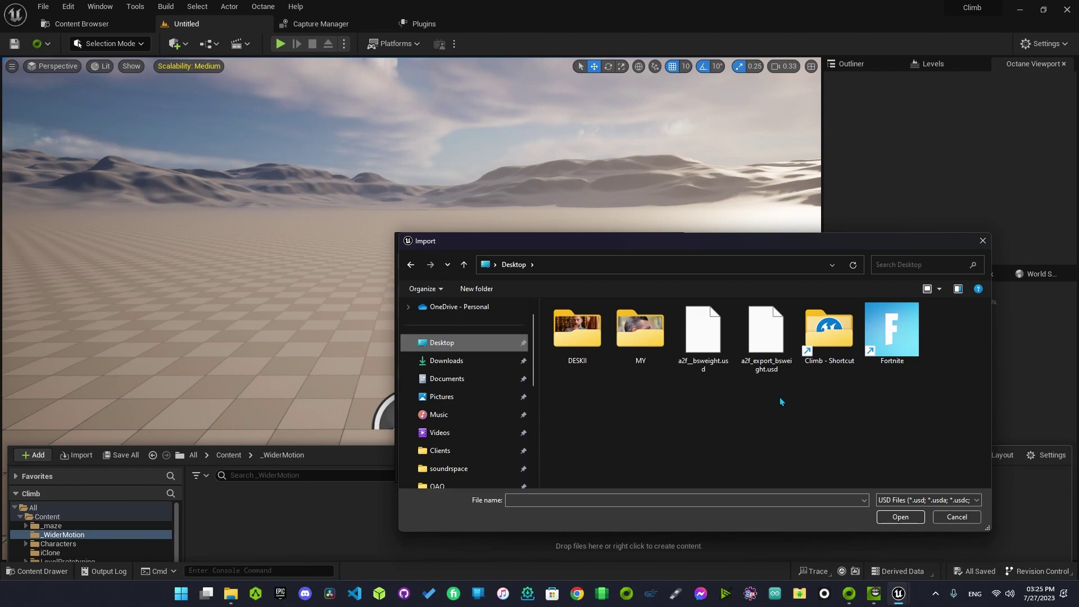
double_click(703, 345)
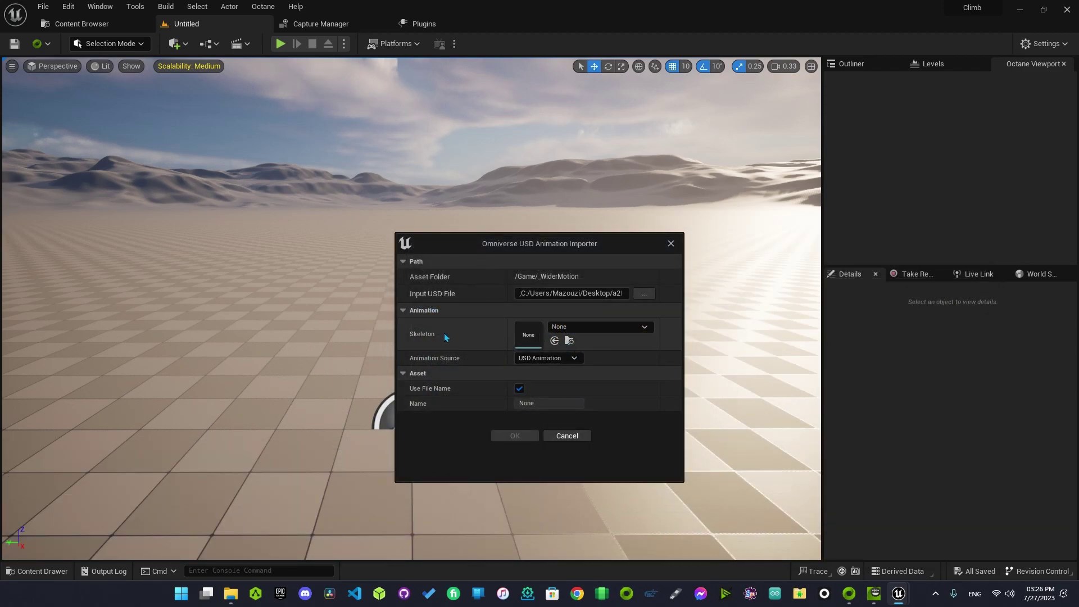
Step: Import the weights with Face_Archetype_Skeleton as skeleton and USD Animation as source
left_click(578, 328)
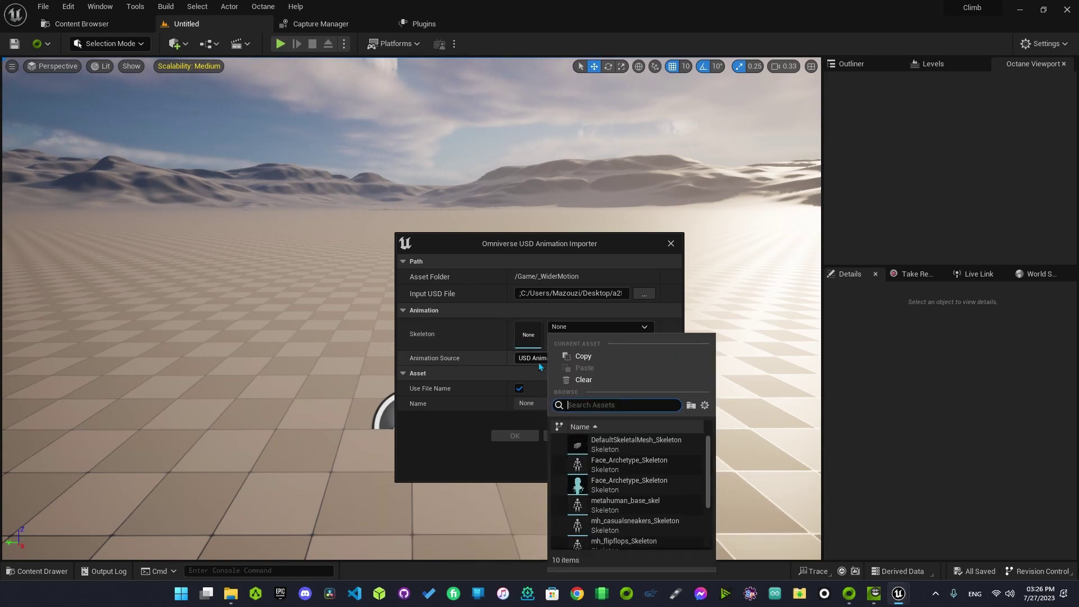
left_click(538, 359)
left_click(540, 358)
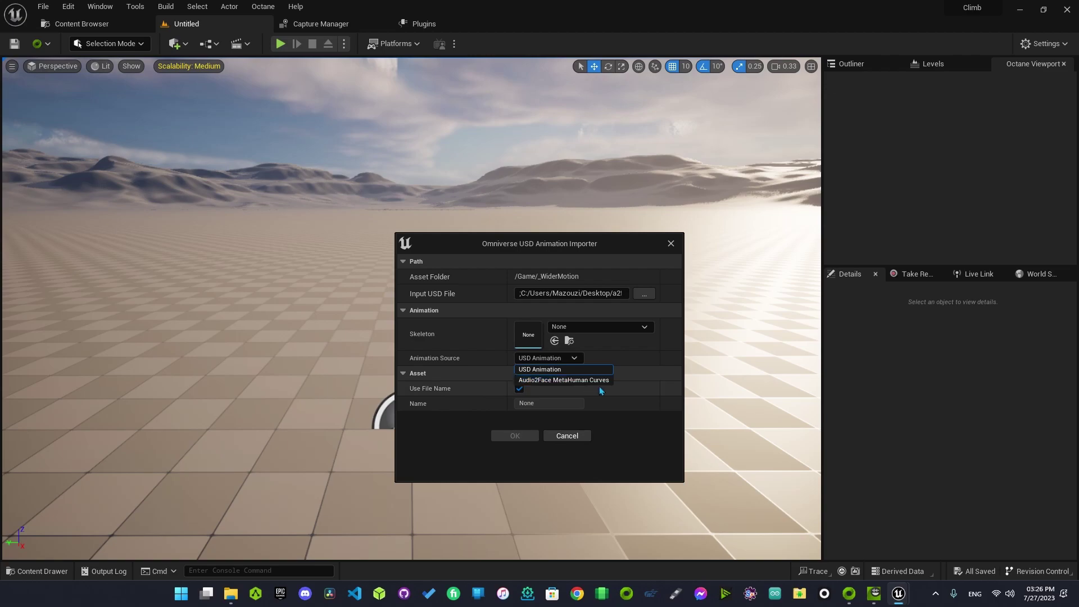
left_click(542, 371)
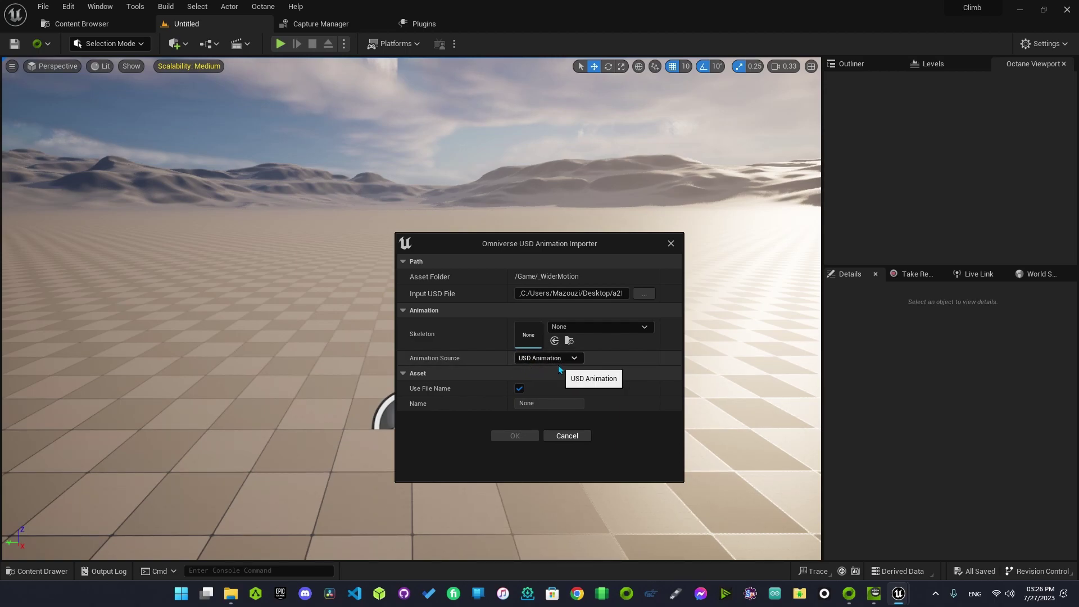
left_click(599, 329)
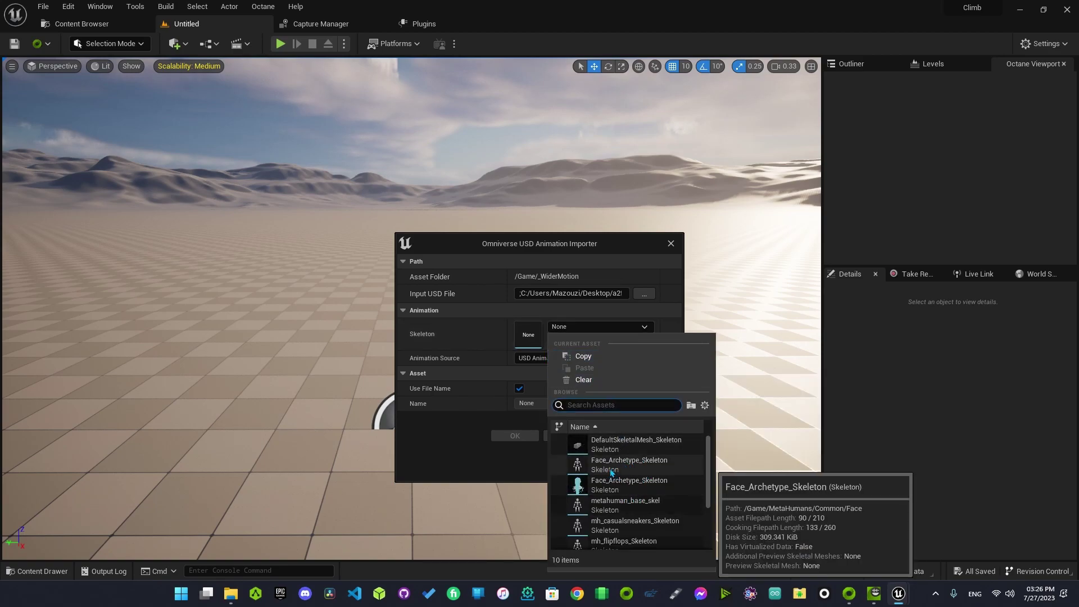
left_click(632, 468)
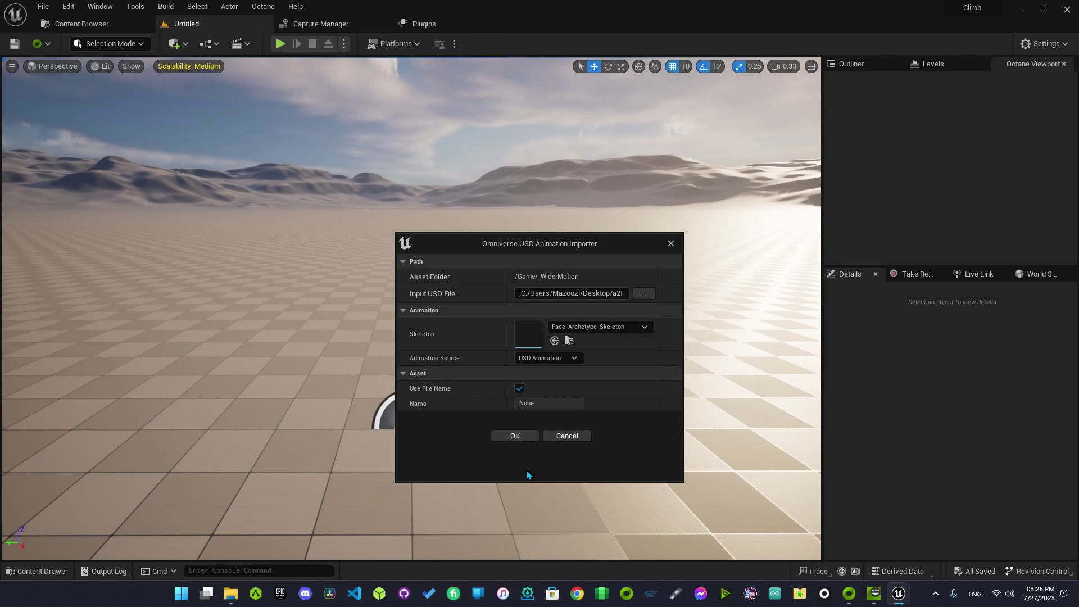
left_click(513, 437)
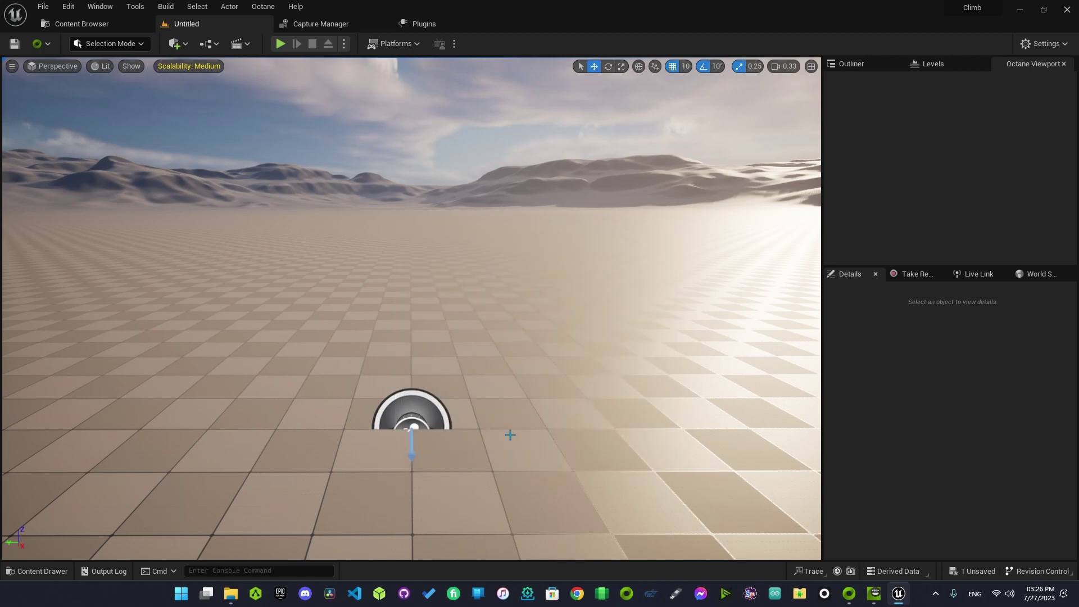
Step: Open the first imported a2f__bsweight animation from _WiderMotion to check it
left_click(37, 571)
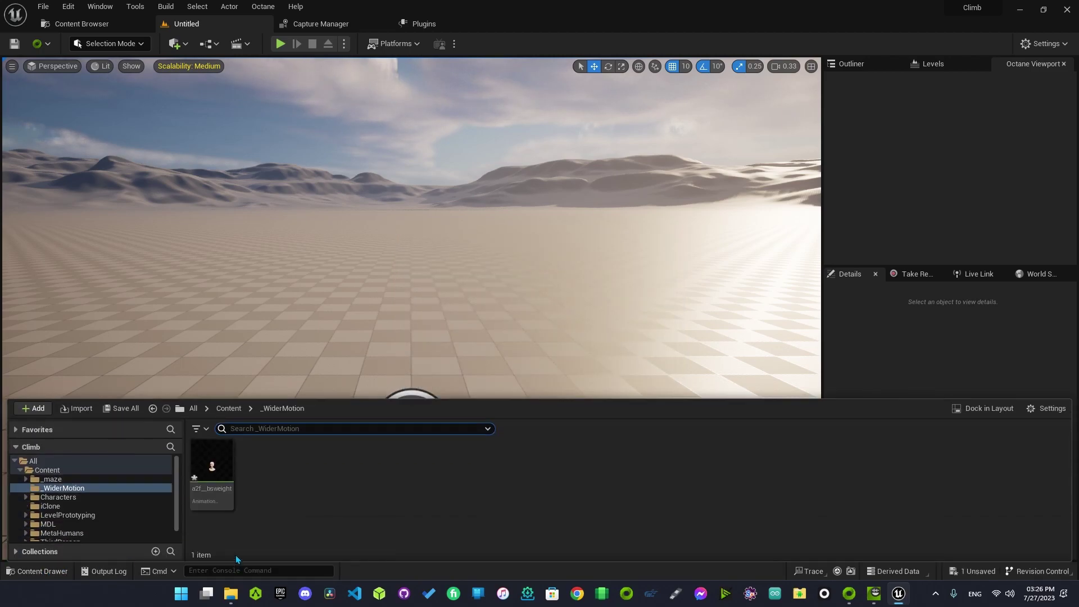
double_click(205, 470)
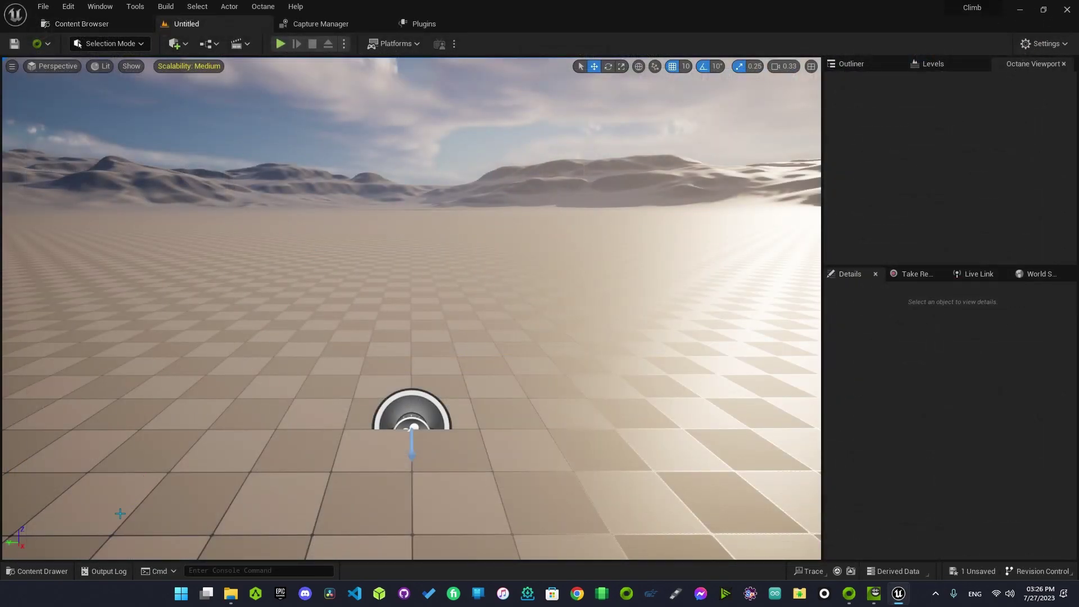
left_click(37, 571)
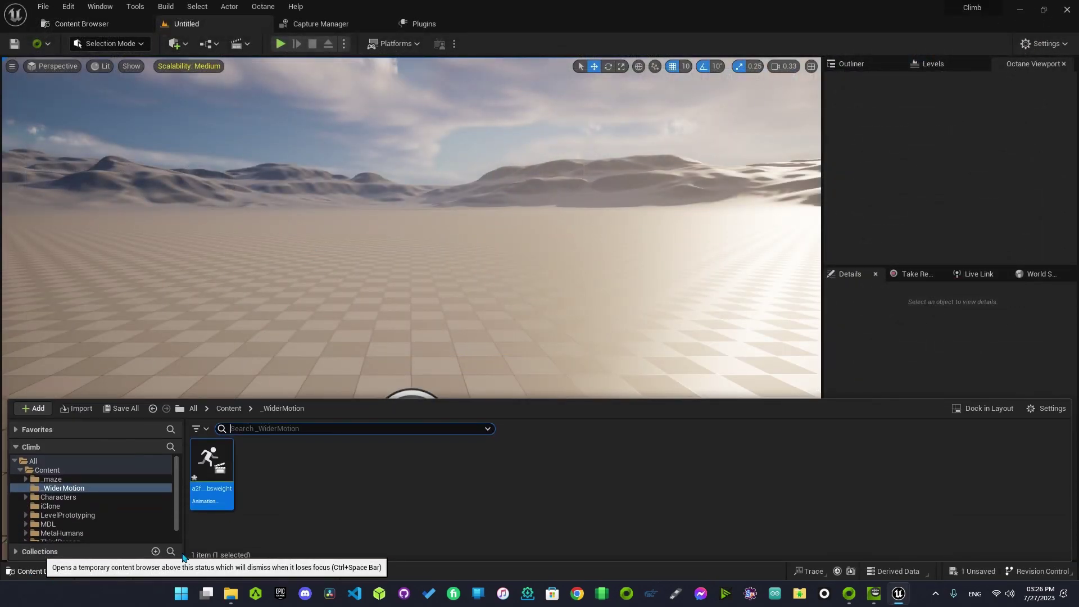
Step: Reimport the weights using Audio2Face MetaHuman Curves as source, overwriting a2f__bsweight
right_click(285, 487)
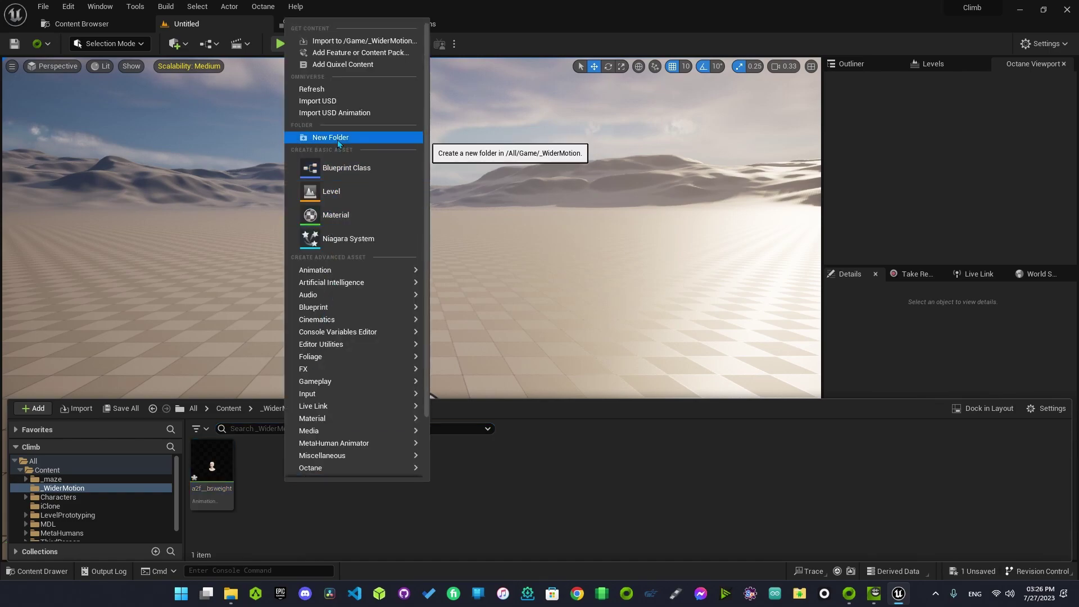
left_click(335, 113)
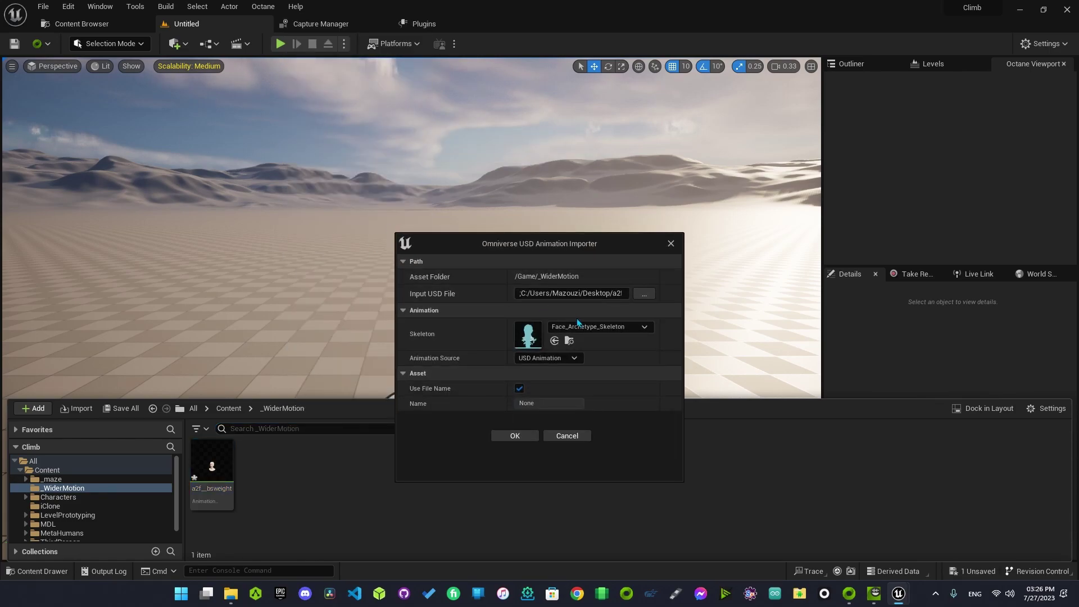
left_click(561, 358)
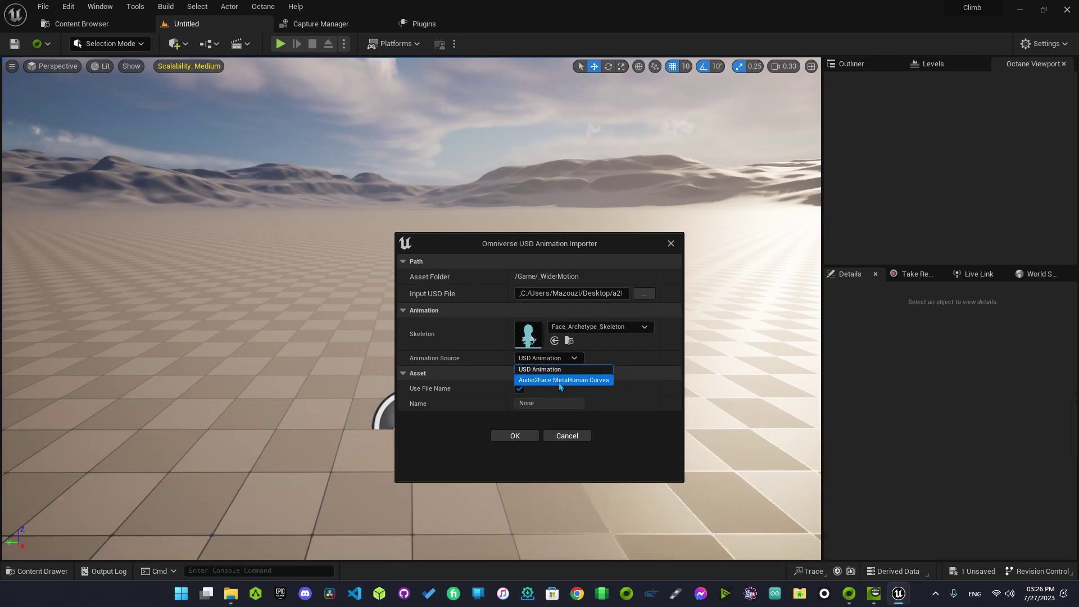
left_click(560, 381)
left_click(515, 437)
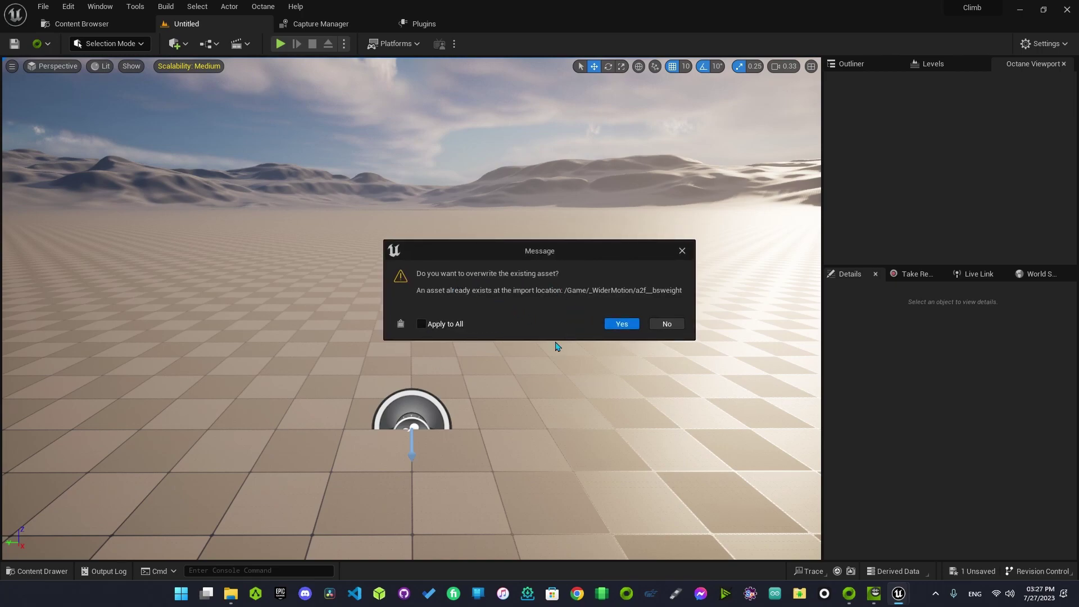
left_click(608, 326)
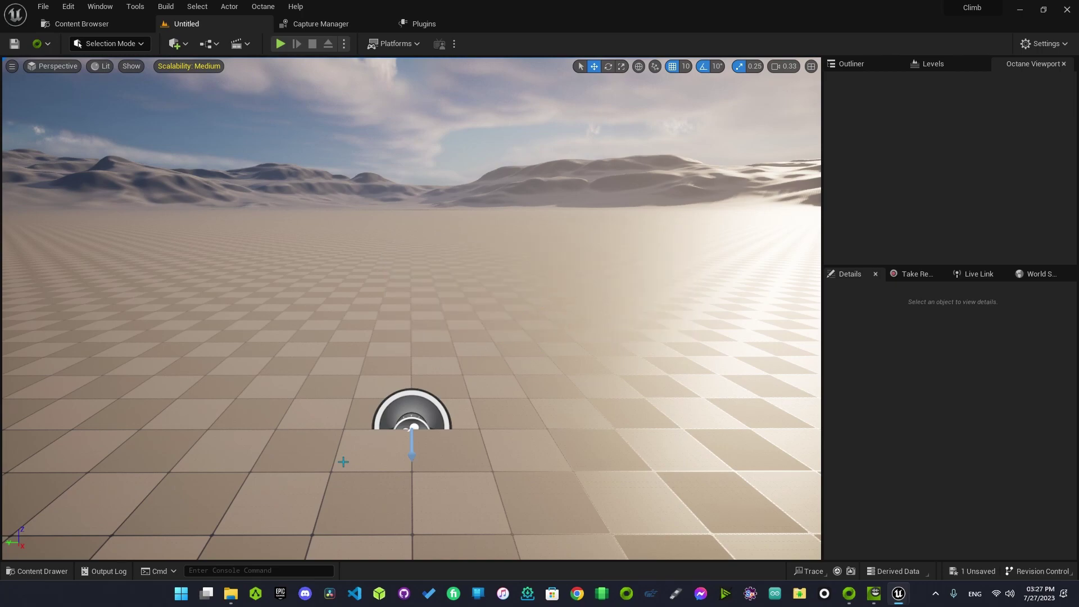
Step: Open the reimported a2f__bsweight animation to preview its 72 curves
left_click(36, 571)
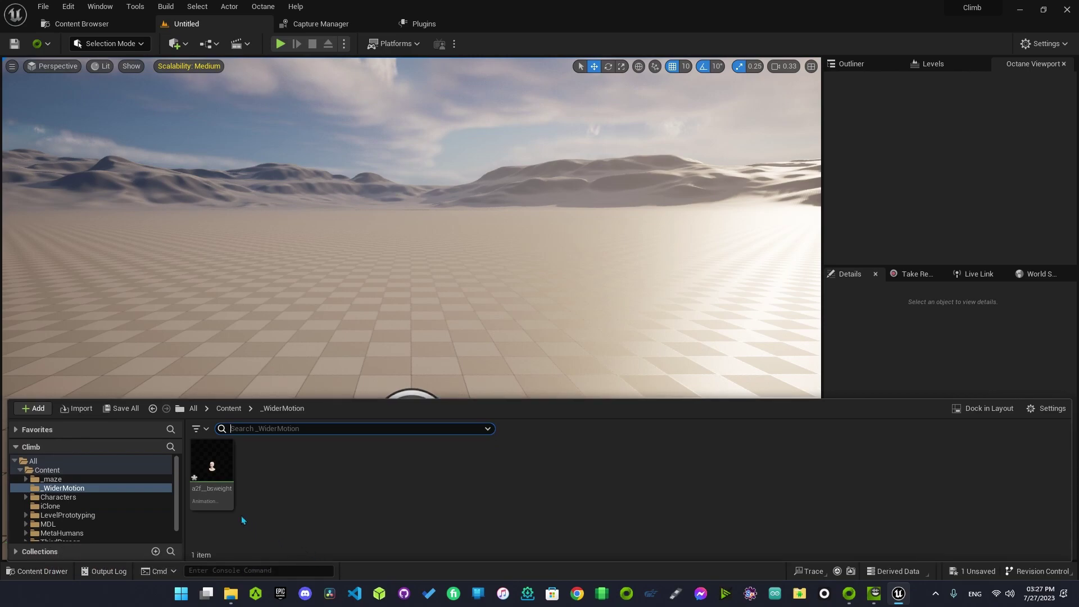
double_click(212, 466)
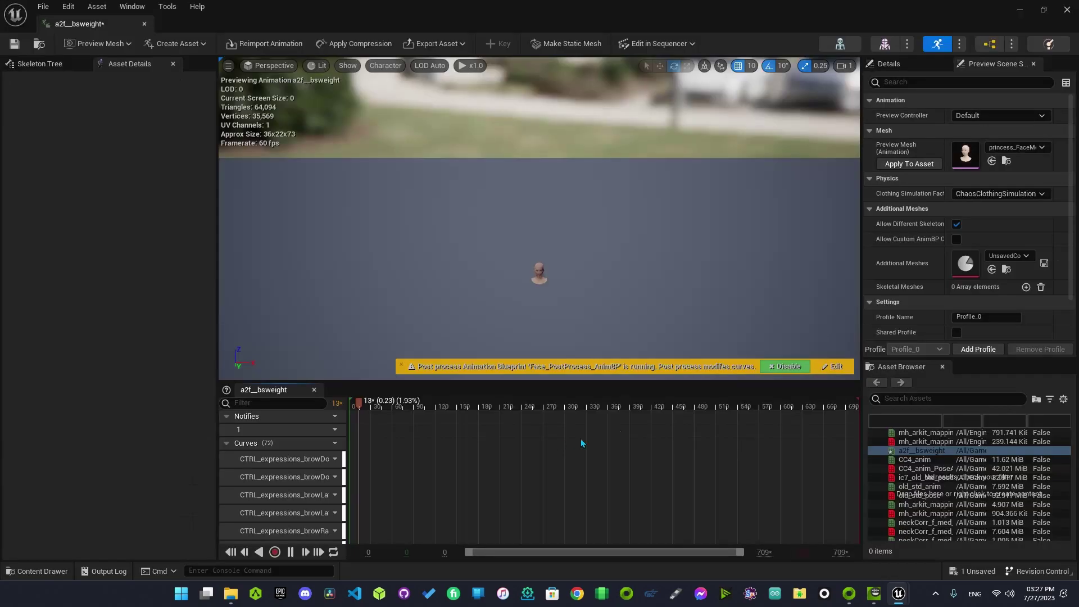
scroll(543, 214, "up", 5)
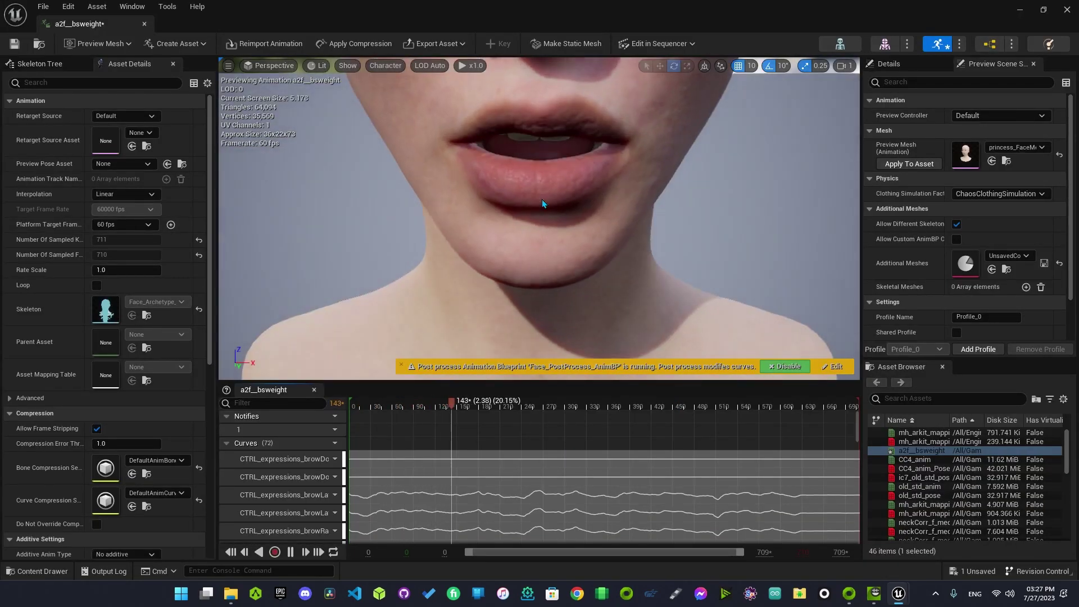